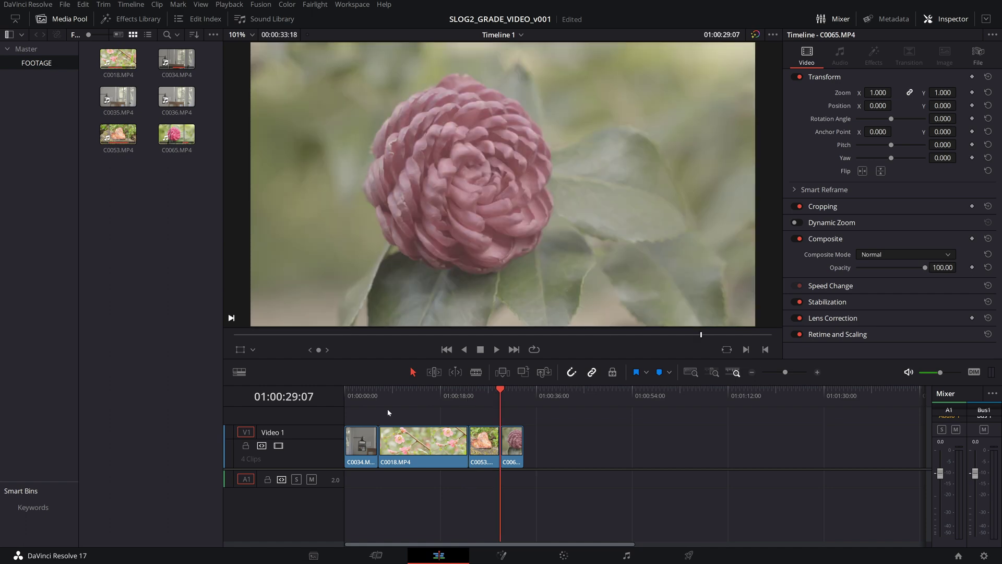
- Step between clips and return the playhead to the start of the timeline
{"action": "key", "text": "Up"}
{"action": "key", "text": "Down"}
{"action": "key", "text": "Up"}
{"action": "key", "text": "Up"}
{"action": "key", "text": "Up"}
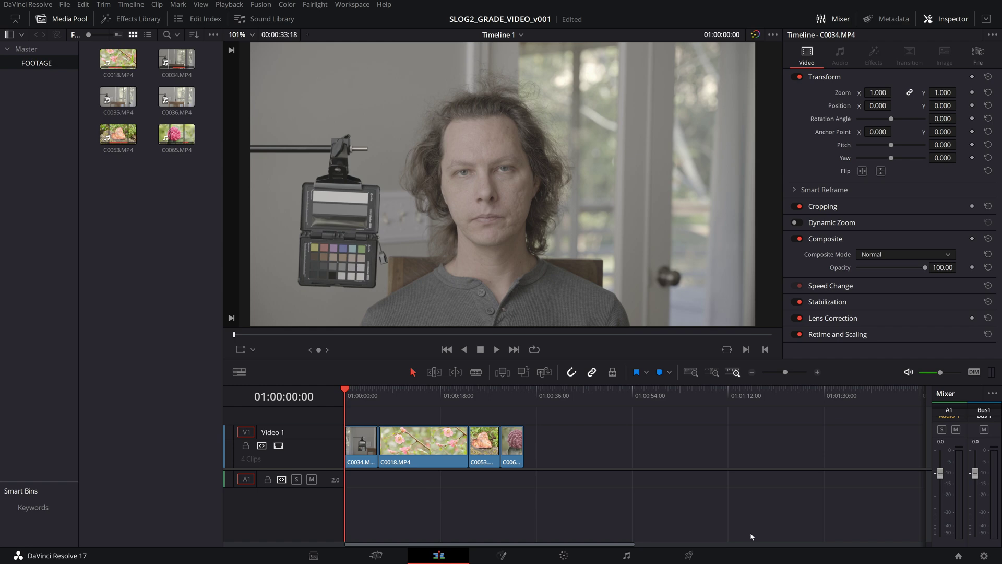
- Set Color Management to DaVinci YRGB Color Managed with the DaVinci Wide Gamut preset and save
{"action": "left_click", "coordinate": [984, 556]}
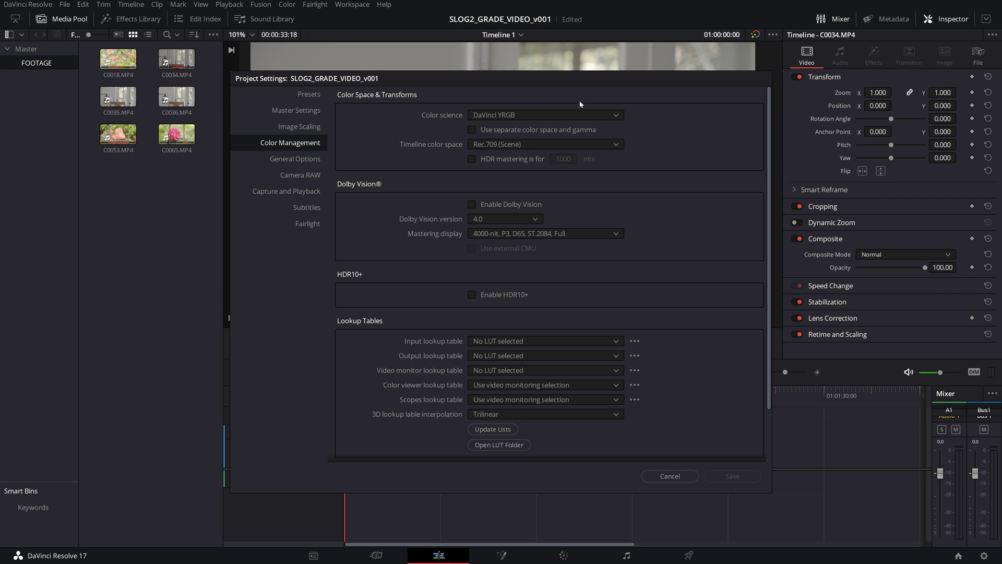
{"action": "left_click", "coordinate": [555, 114]}
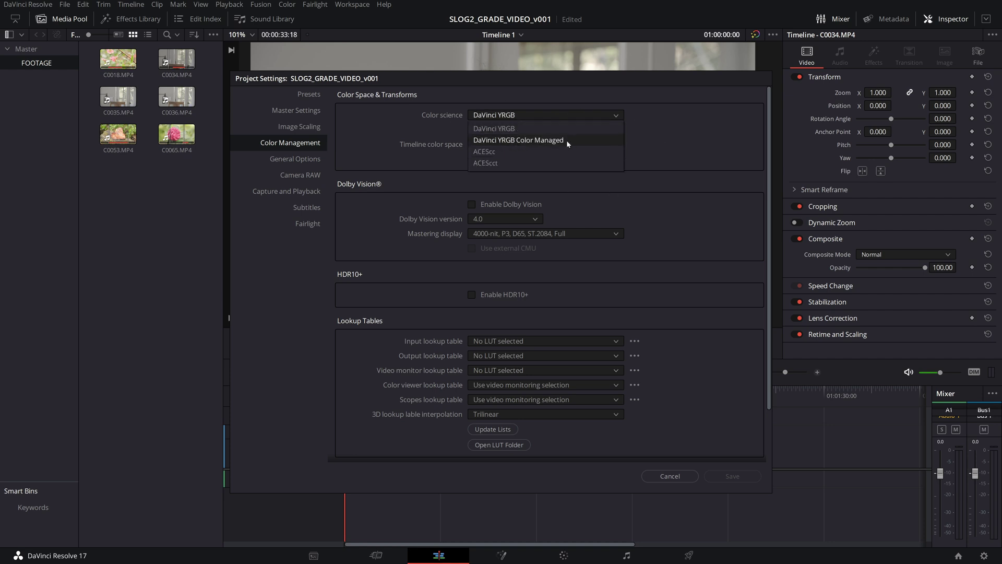
{"action": "left_click", "coordinate": [547, 140]}
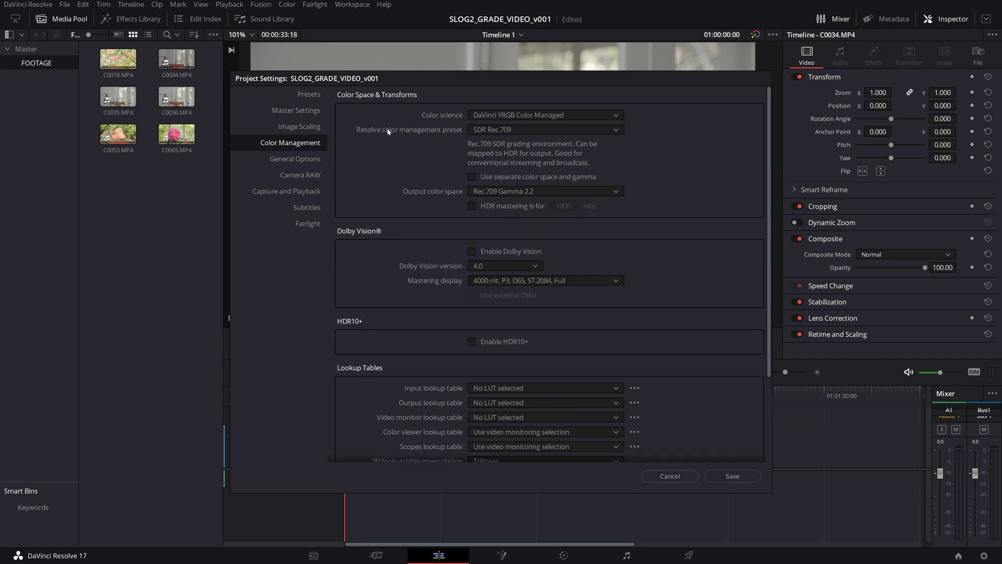
{"action": "left_click", "coordinate": [503, 133]}
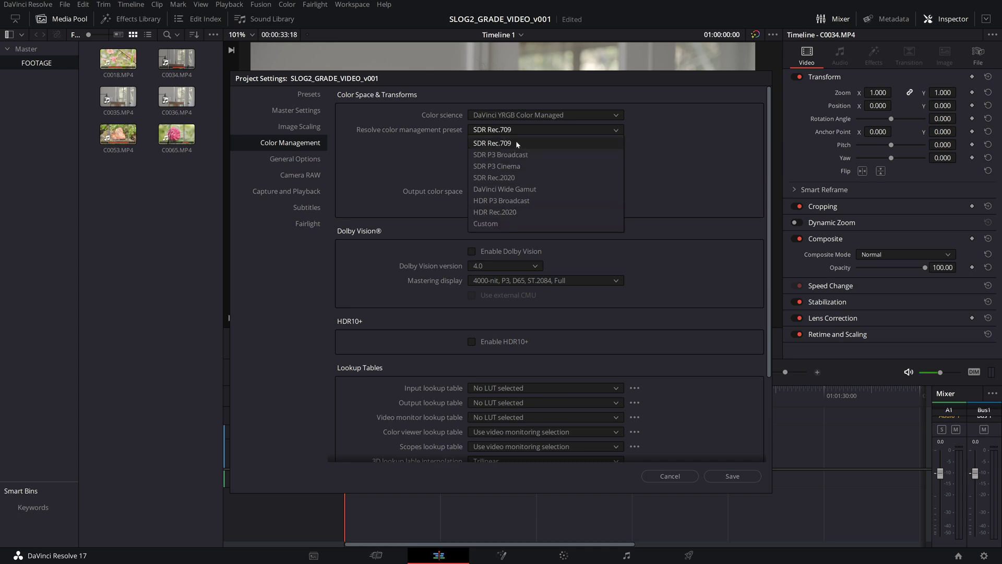
{"action": "left_click", "coordinate": [519, 189]}
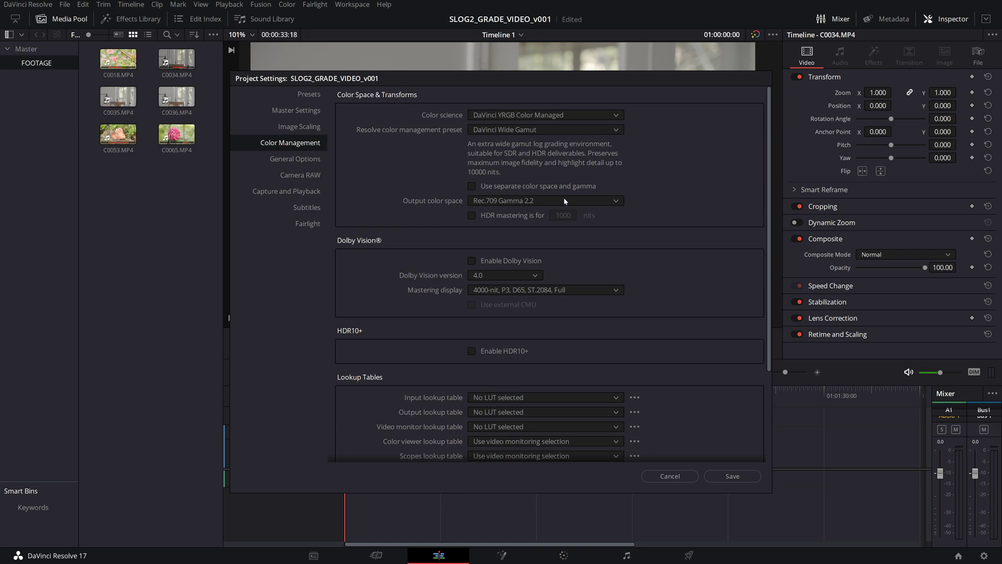
{"action": "left_click", "coordinate": [733, 476]}
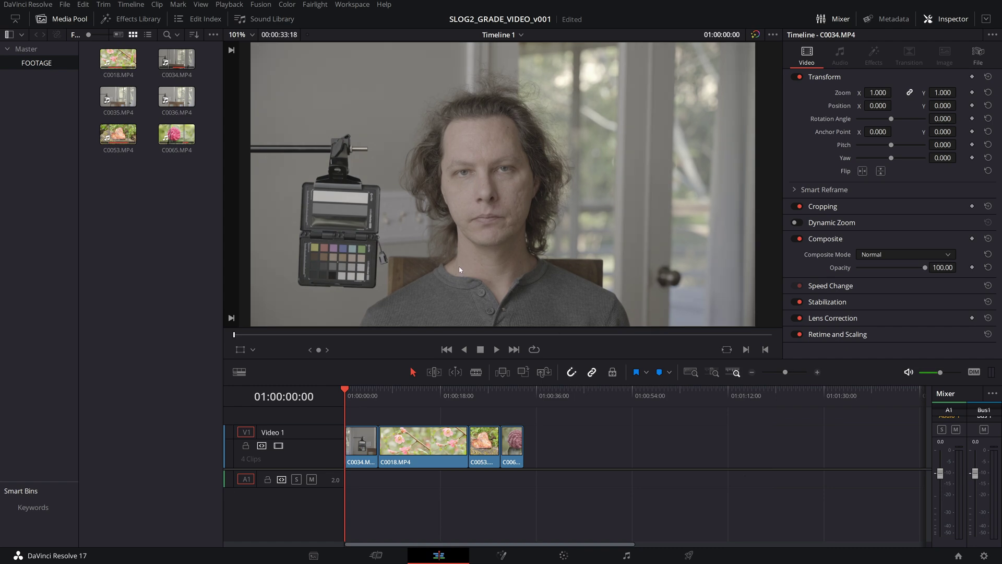
{"action": "left_click", "coordinate": [355, 454]}
- On the Color page, give interview clip 01 the S-Gamut/S-Log2 input color space
{"action": "left_click", "coordinate": [564, 555]}
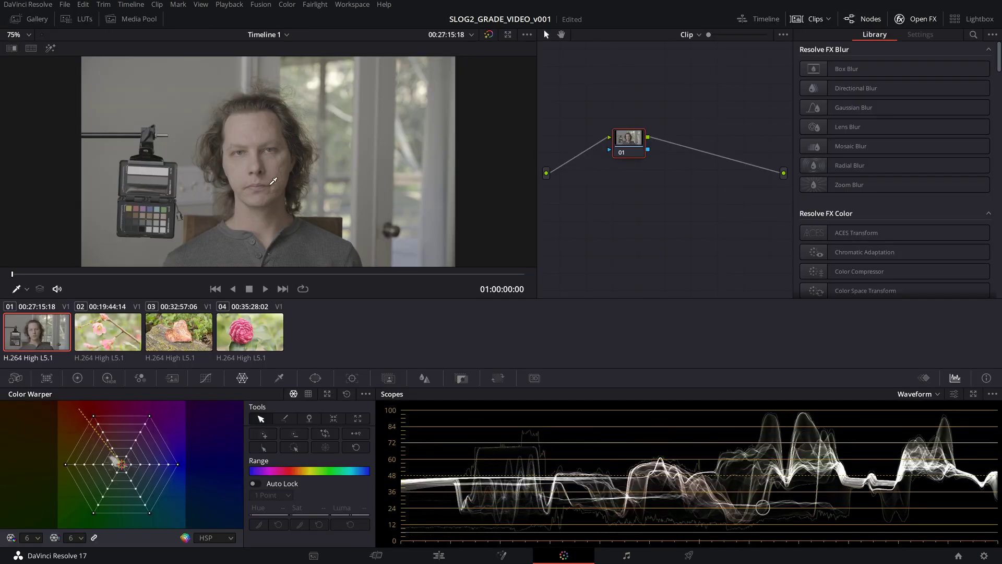
{"action": "right_click", "coordinate": [31, 333]}
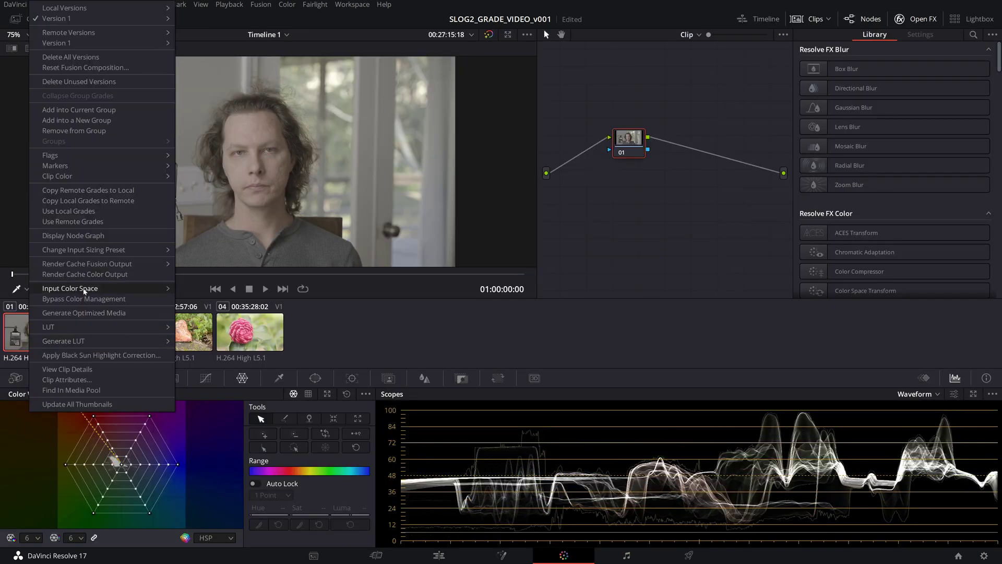
{"action": "mouse_move", "coordinate": [100, 293]}
{"action": "scroll", "coordinate": [251, 313], "scroll_direction": "down", "scroll_amount": 10}
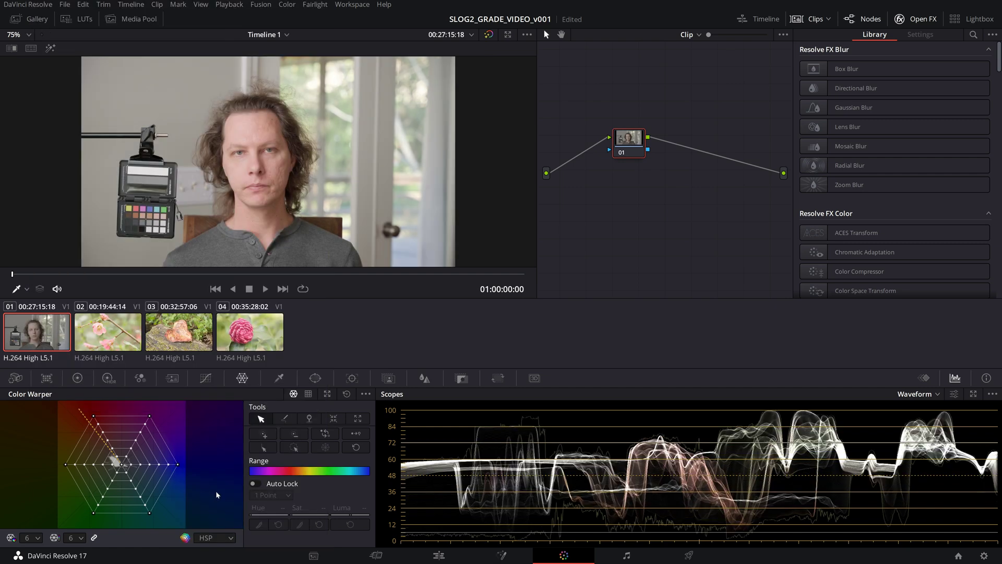
{"action": "left_click", "coordinate": [216, 496]}
- Switch color management to a Custom preset with separate color space and gamma
{"action": "left_click", "coordinate": [983, 555]}
{"action": "left_click", "coordinate": [515, 116]}
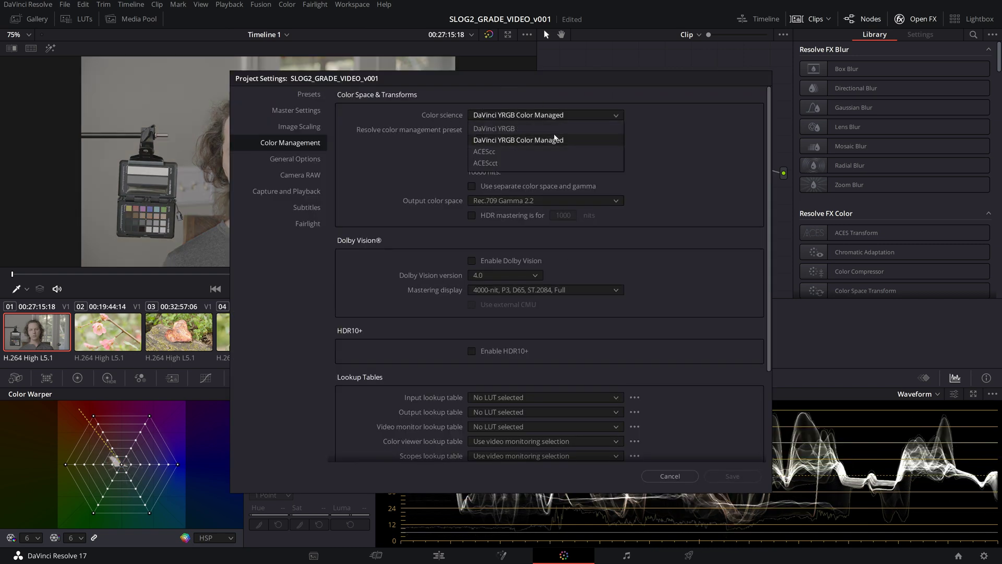
{"action": "left_click", "coordinate": [520, 141]}
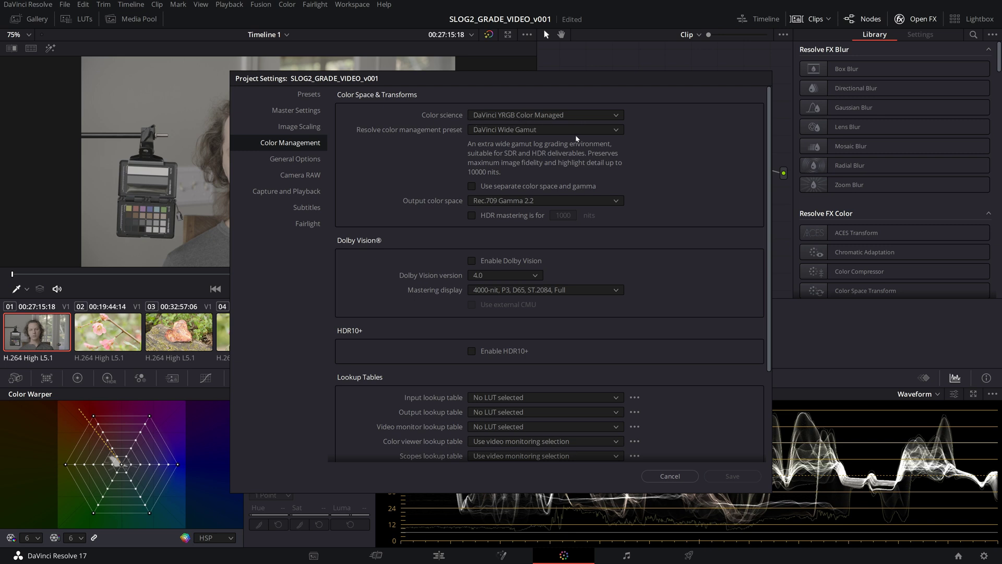
{"action": "left_click", "coordinate": [574, 130]}
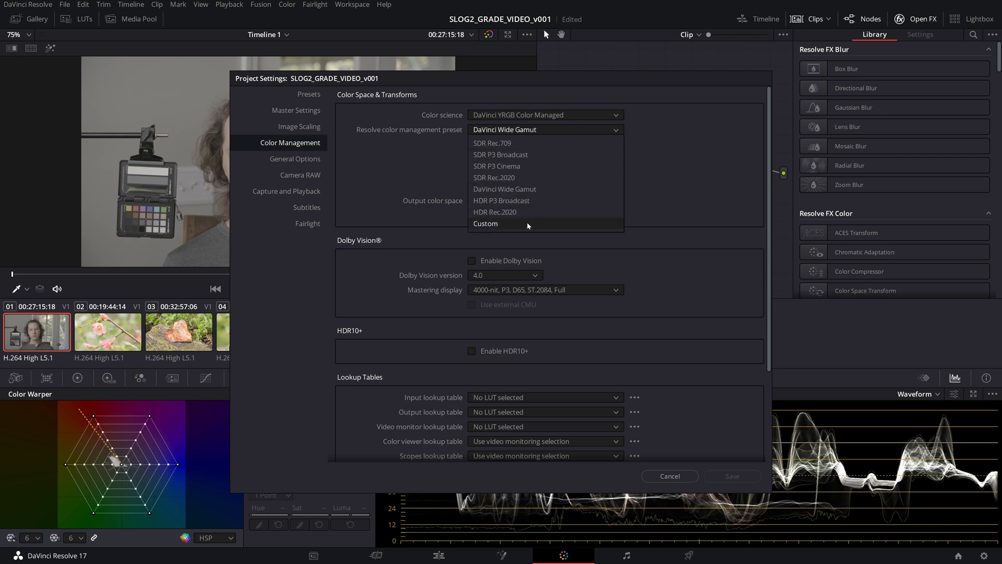
{"action": "left_click", "coordinate": [496, 223]}
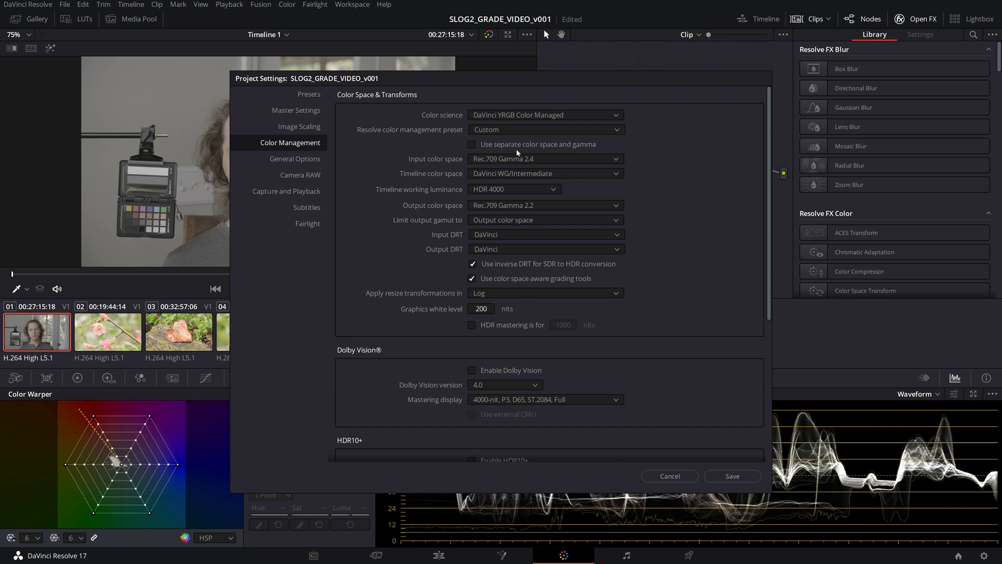
{"action": "left_click", "coordinate": [473, 145]}
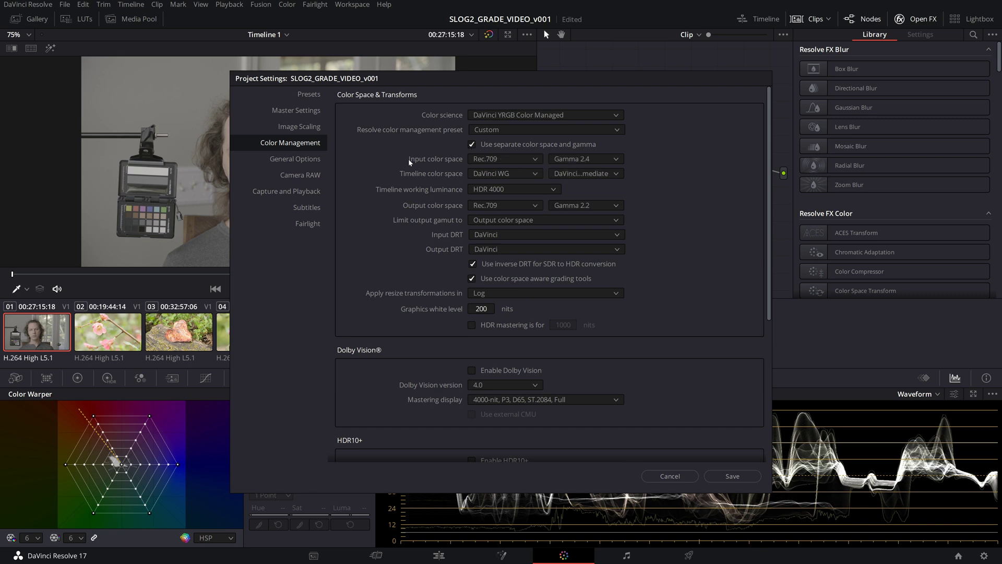
- Set input to Sony S-Gamut3.Cine/S-Log2, timeline to DaVinci WG/DaVinci Intermediate, and save
{"action": "left_click", "coordinate": [496, 162]}
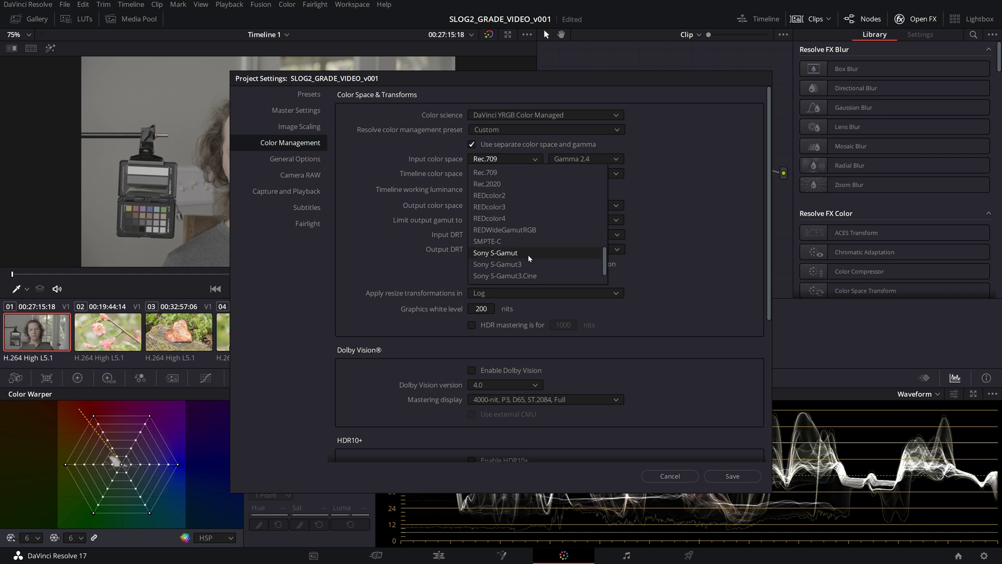
{"action": "left_click", "coordinate": [527, 279]}
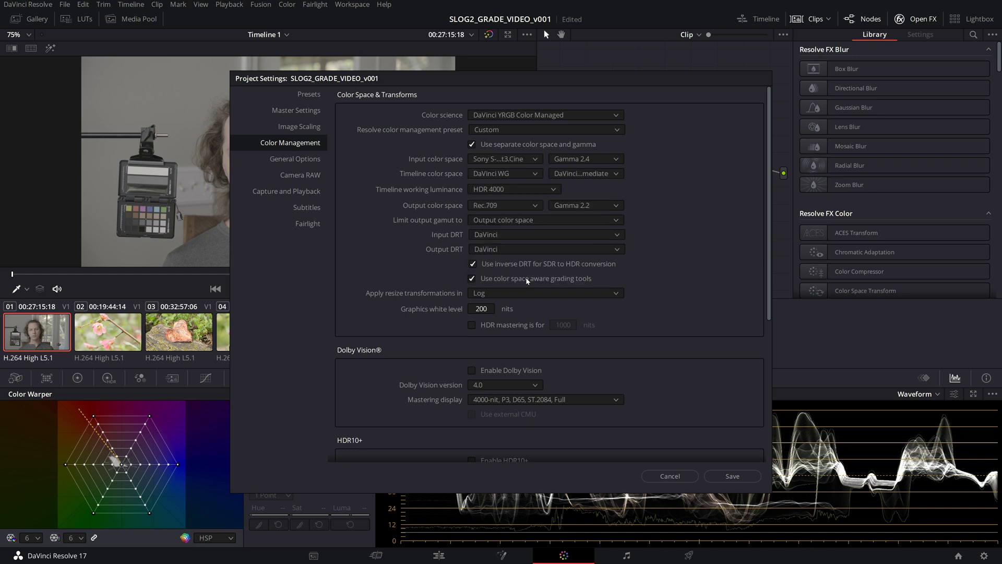
{"action": "left_click", "coordinate": [587, 159]}
{"action": "scroll", "coordinate": [600, 230], "scroll_direction": "down", "scroll_amount": 5}
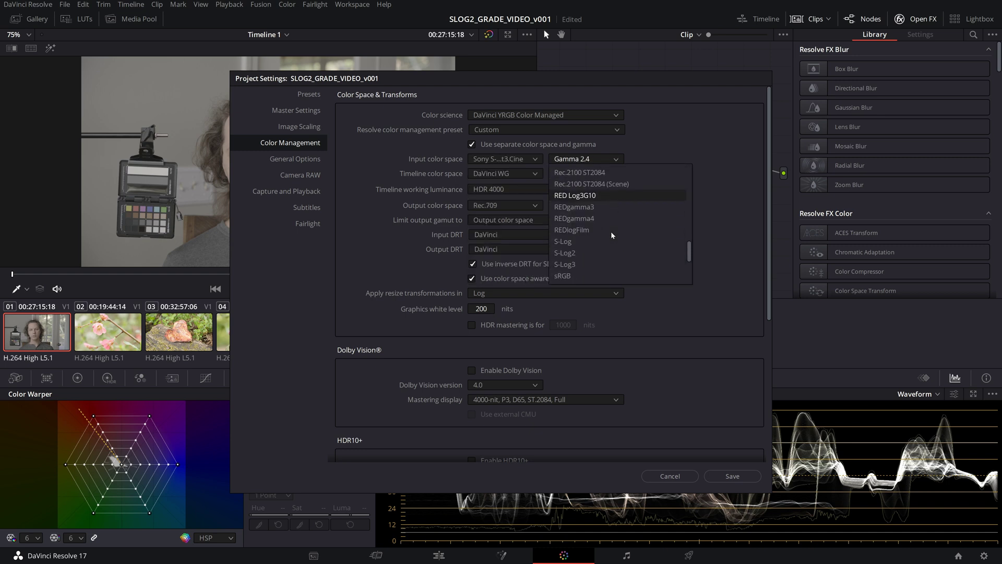
{"action": "left_click", "coordinate": [580, 249]}
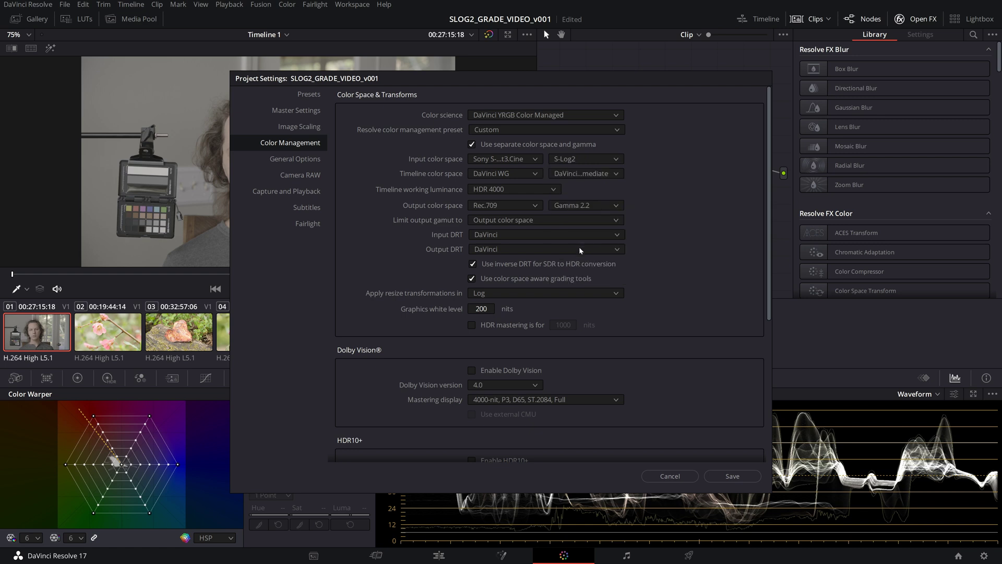
{"action": "left_click", "coordinate": [501, 174]}
{"action": "left_click", "coordinate": [506, 291]}
{"action": "left_click", "coordinate": [598, 173]}
{"action": "left_click", "coordinate": [598, 291]}
{"action": "left_click", "coordinate": [736, 476]}
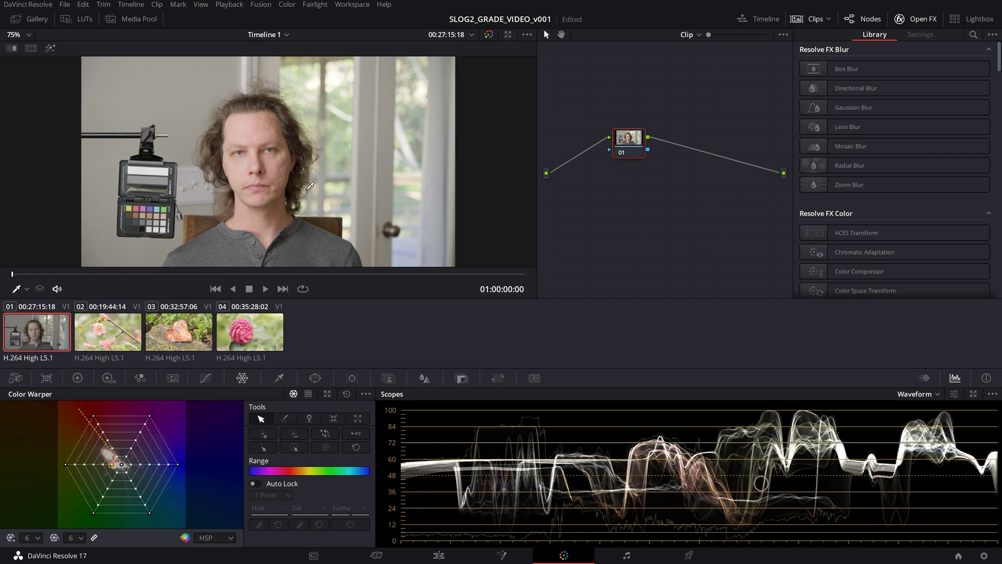
{"action": "left_click", "coordinate": [111, 334]}
{"action": "left_click", "coordinate": [186, 336]}
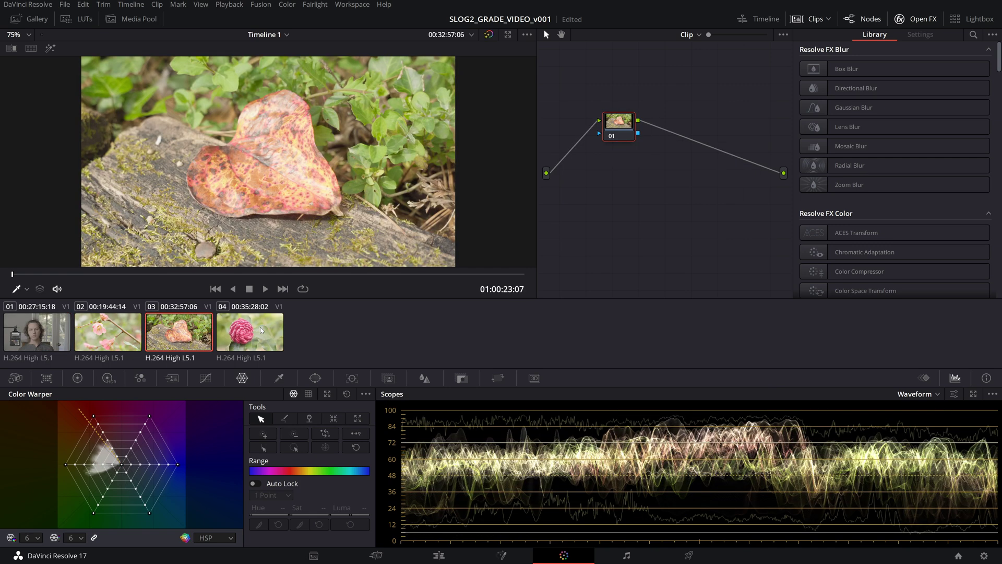
{"action": "left_click", "coordinate": [261, 330]}
{"action": "left_click", "coordinate": [181, 337]}
{"action": "left_click", "coordinate": [108, 335]}
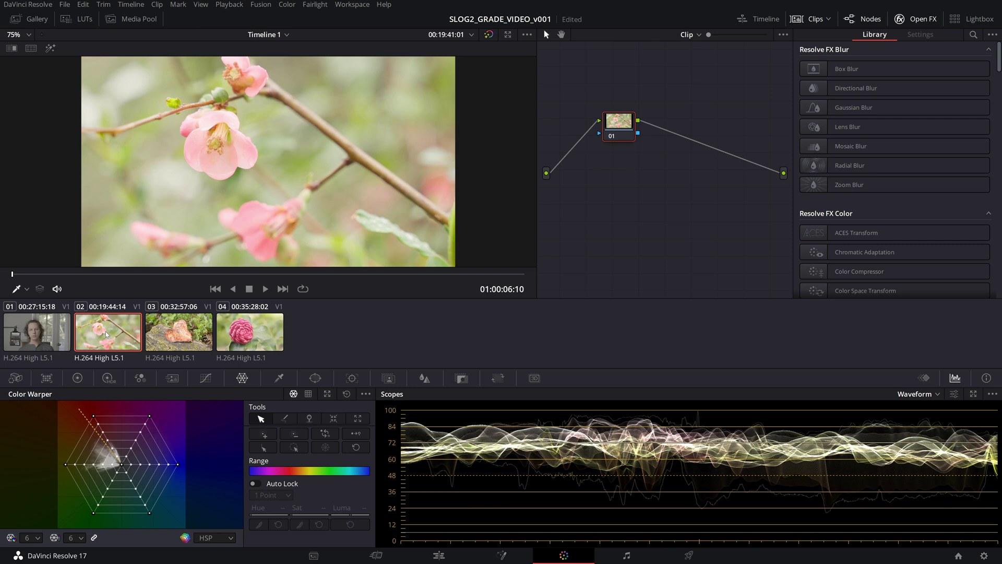
{"action": "left_click", "coordinate": [44, 334]}
{"action": "left_click", "coordinate": [114, 329]}
{"action": "left_click", "coordinate": [180, 333]}
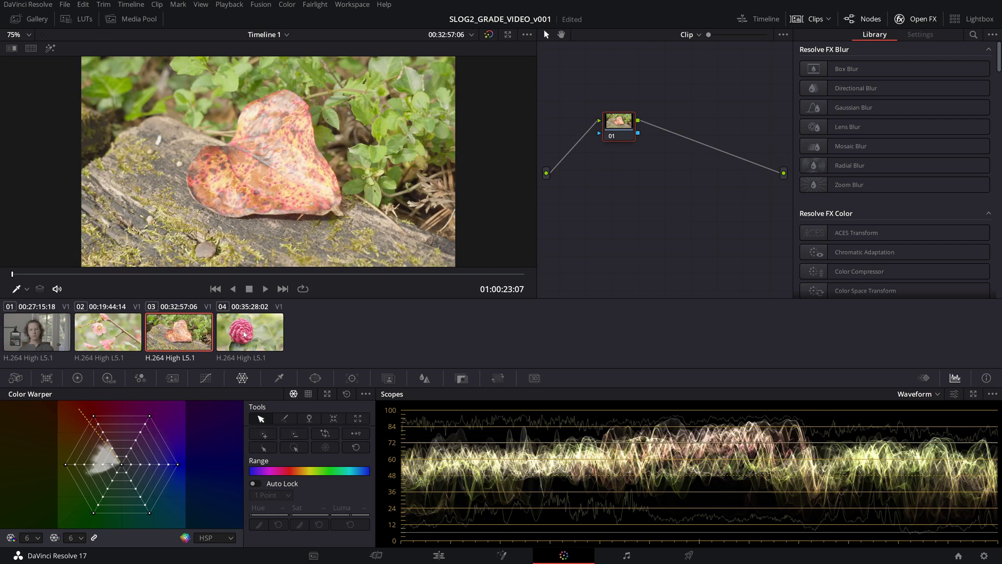
{"action": "left_click", "coordinate": [246, 334]}
{"action": "left_click", "coordinate": [170, 337]}
{"action": "key", "text": "Up"}
{"action": "key", "text": "Up"}
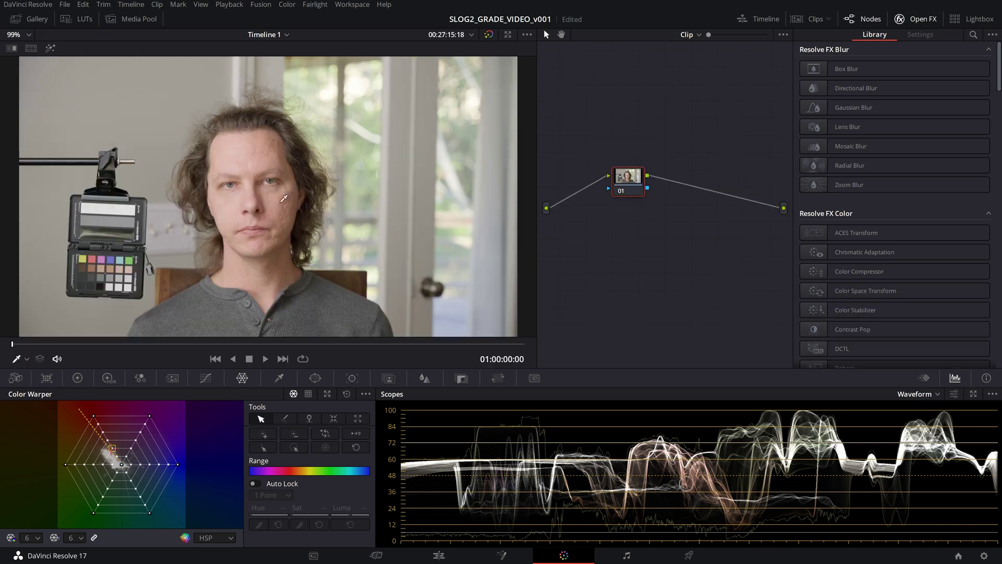
- Darken the interview by lowering Offset from 25.00 to 19.45 in the Primaries wheels
{"action": "left_click", "coordinate": [77, 378]}
{"action": "left_click_drag", "start_coordinate": [640, 192], "coordinate": [602, 230]}
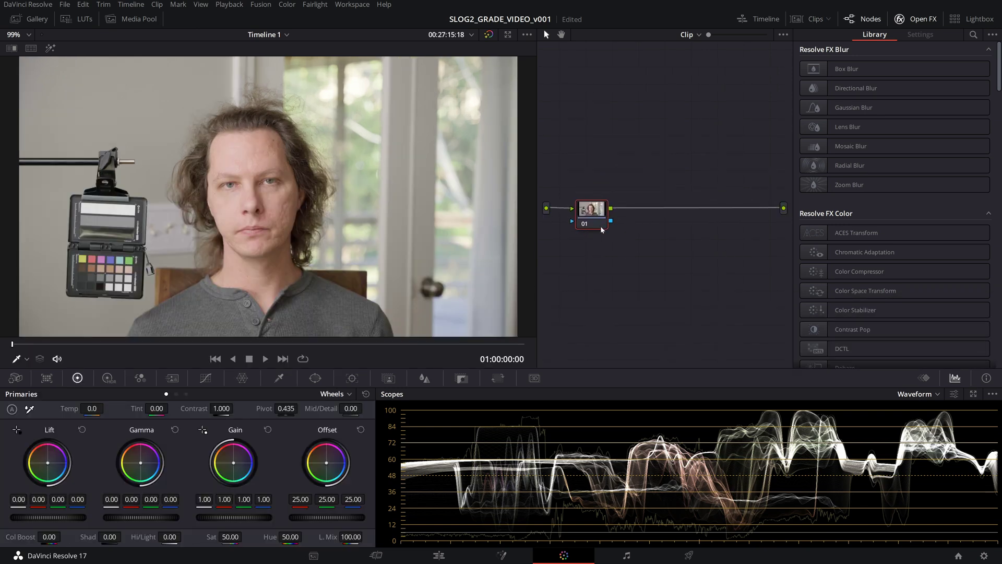
{"action": "left_click_drag", "start_coordinate": [352, 520], "coordinate": [321, 521]}
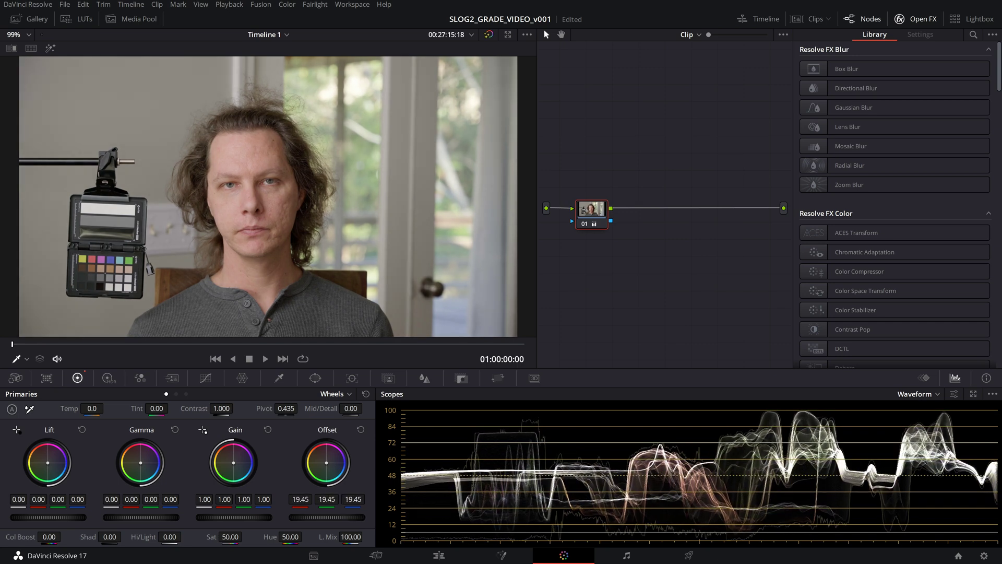
{"action": "left_click_drag", "start_coordinate": [584, 210], "coordinate": [592, 215]}
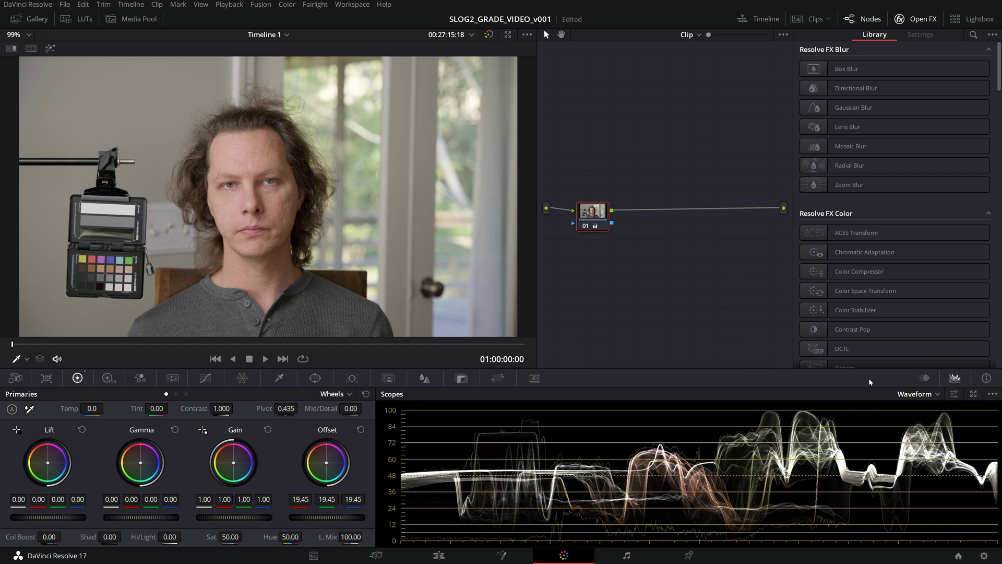
- Switch the scope display from Waveform to Vectorscope
{"action": "left_click", "coordinate": [917, 396]}
{"action": "left_click", "coordinate": [931, 433]}
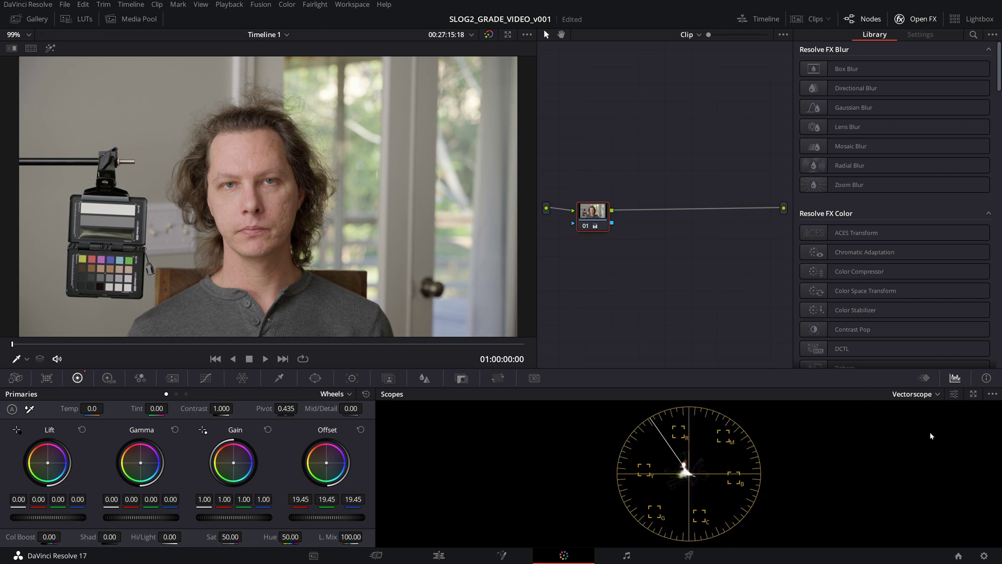
{"action": "left_click_drag", "start_coordinate": [589, 217], "coordinate": [590, 223]}
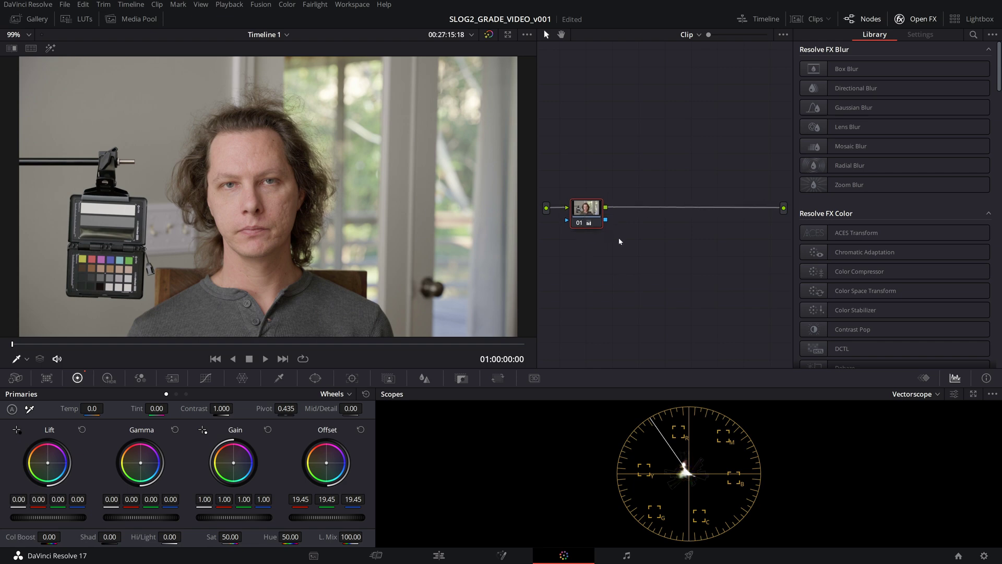
- Add serial node 02 and white-balance the shot from the grey card
{"action": "key", "text": "alt+s"}
{"action": "left_click_drag", "start_coordinate": [641, 225], "coordinate": [642, 249]}
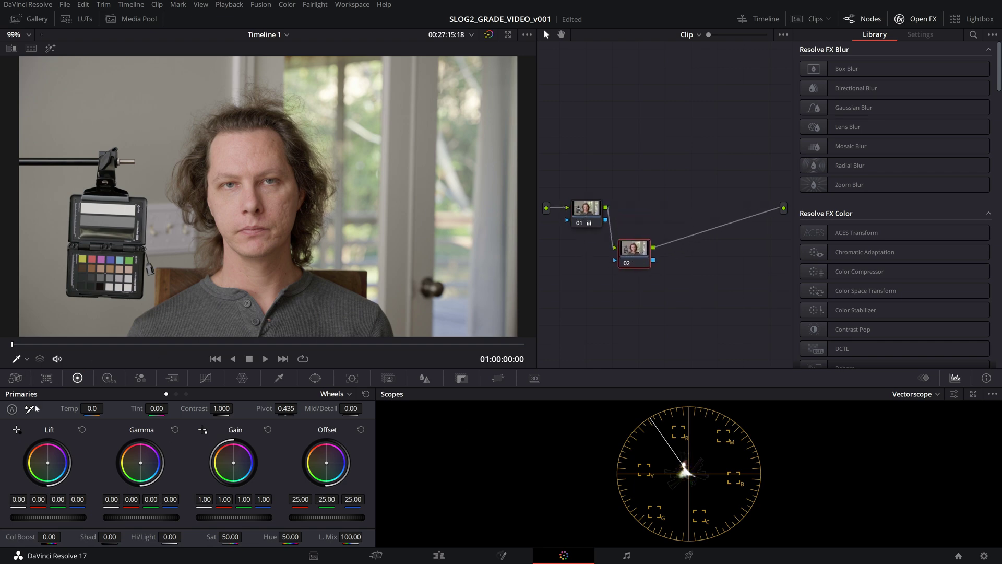
{"action": "left_click", "coordinate": [29, 409]}
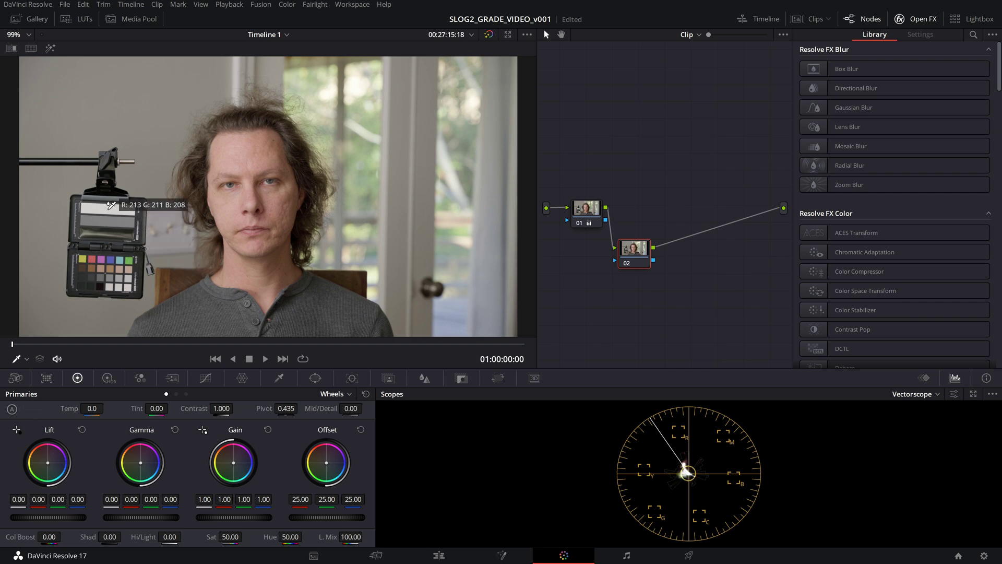
{"action": "left_click", "coordinate": [110, 216]}
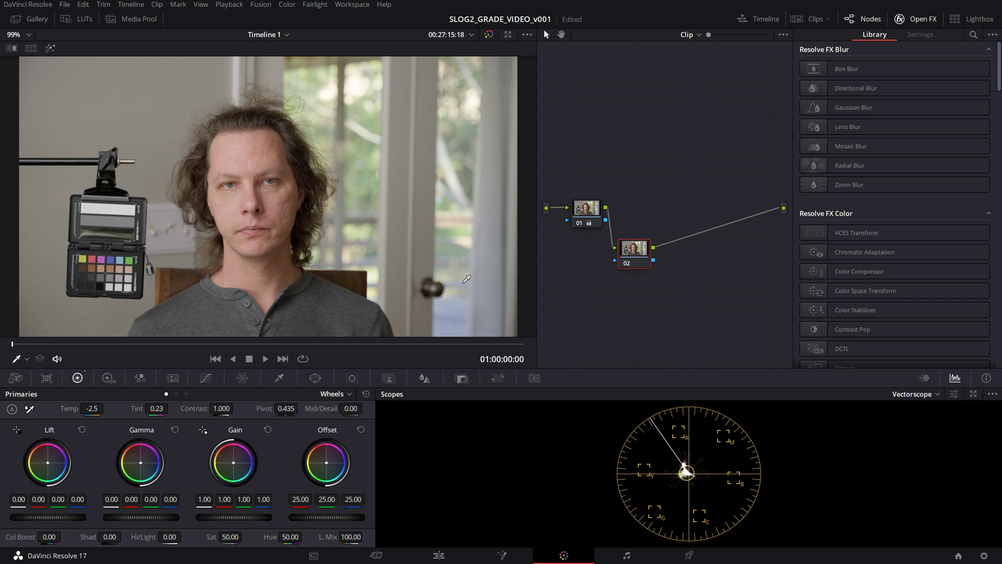
{"action": "left_click_drag", "start_coordinate": [634, 249], "coordinate": [621, 251]}
- Label node 01 EXP and node 02 WB
{"action": "left_click_drag", "start_coordinate": [591, 213], "coordinate": [585, 221]}
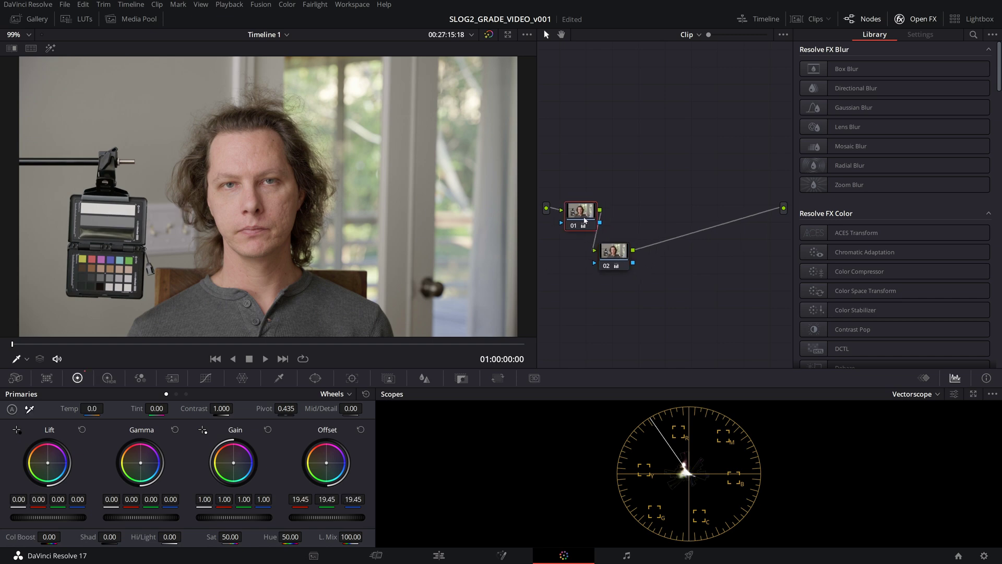
{"action": "type", "text": "P"}
{"action": "key", "text": "Return"}
{"action": "left_click", "coordinate": [620, 256]}
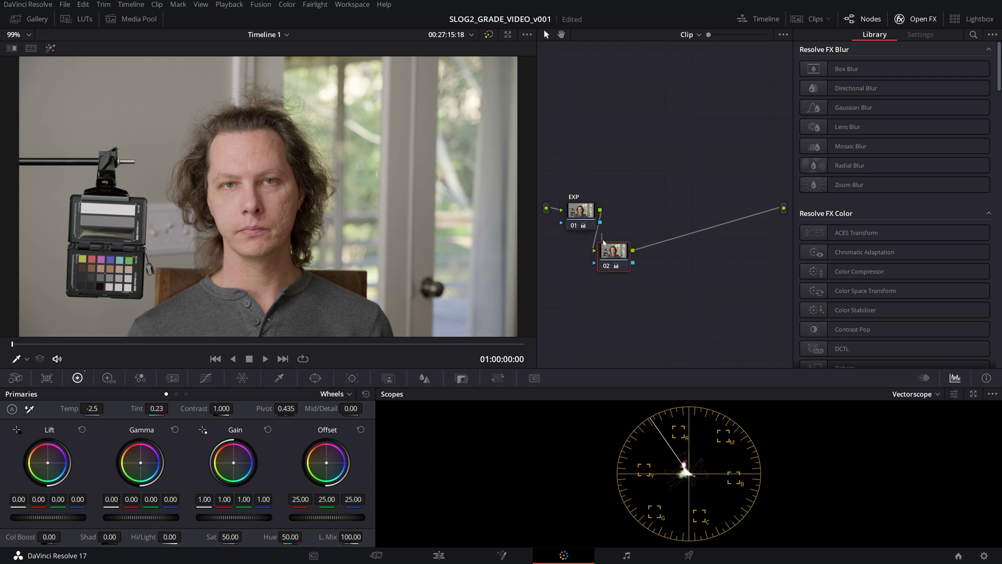
{"action": "type", "text": "WB"}
- Delete the WB node
{"action": "right_click", "coordinate": [607, 259]}
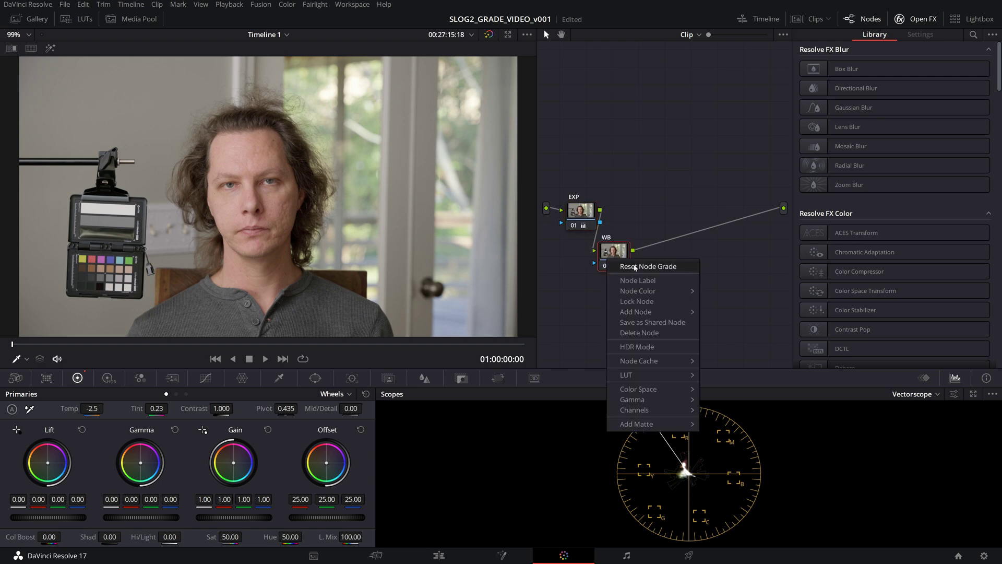
{"action": "left_click", "coordinate": [614, 255]}
{"action": "left_click_drag", "start_coordinate": [613, 252], "coordinate": [624, 249]}
{"action": "right_click", "coordinate": [623, 248]}
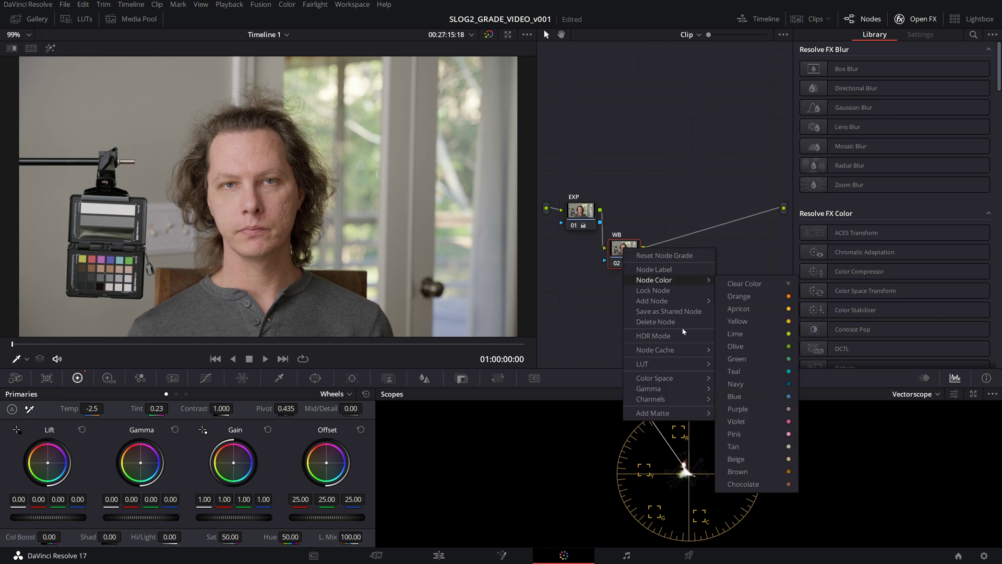
{"action": "left_click", "coordinate": [655, 322]}
- Add a new serial node labelled HUE and enable the vectorscope's 2x zoom
{"action": "key", "text": "alt+s"}
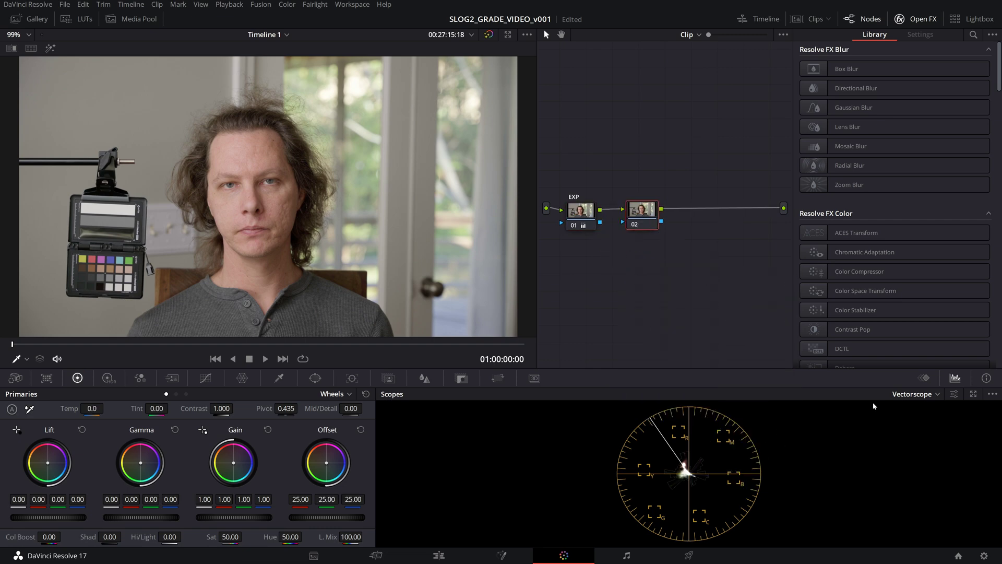
{"action": "left_click", "coordinate": [953, 395]}
{"action": "left_click", "coordinate": [890, 485]}
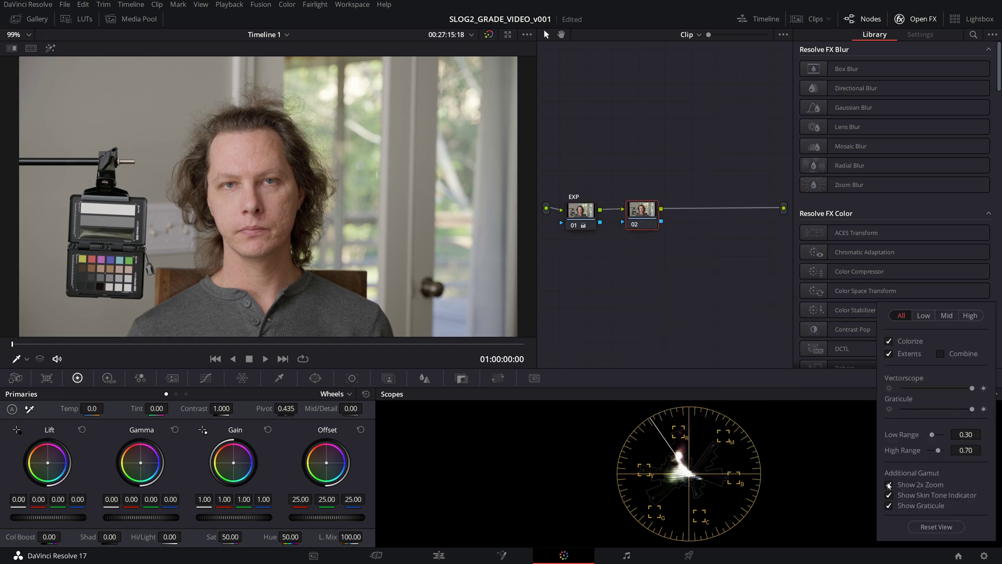
{"action": "left_click", "coordinate": [662, 272]}
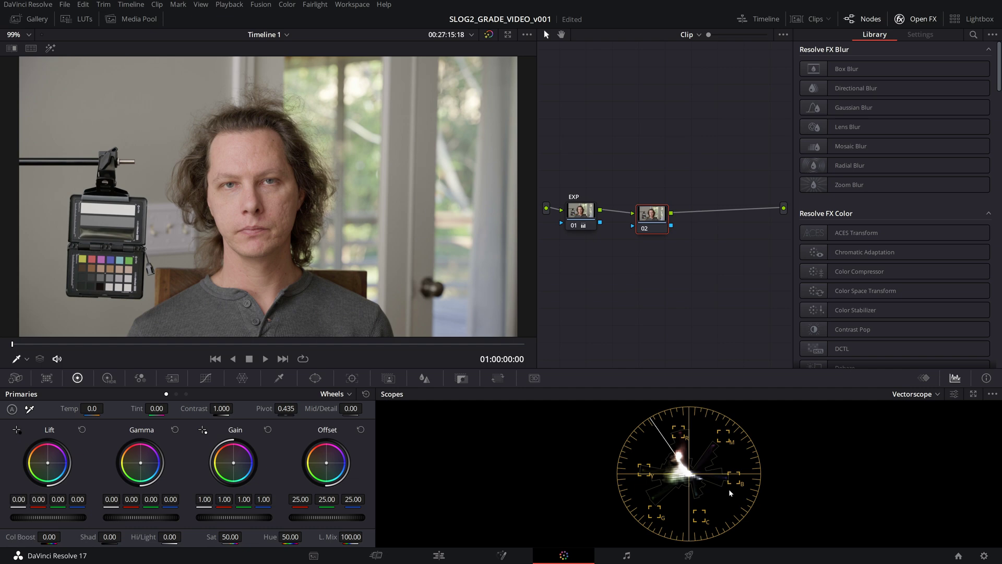
{"action": "left_click_drag", "start_coordinate": [648, 218], "coordinate": [647, 218]}
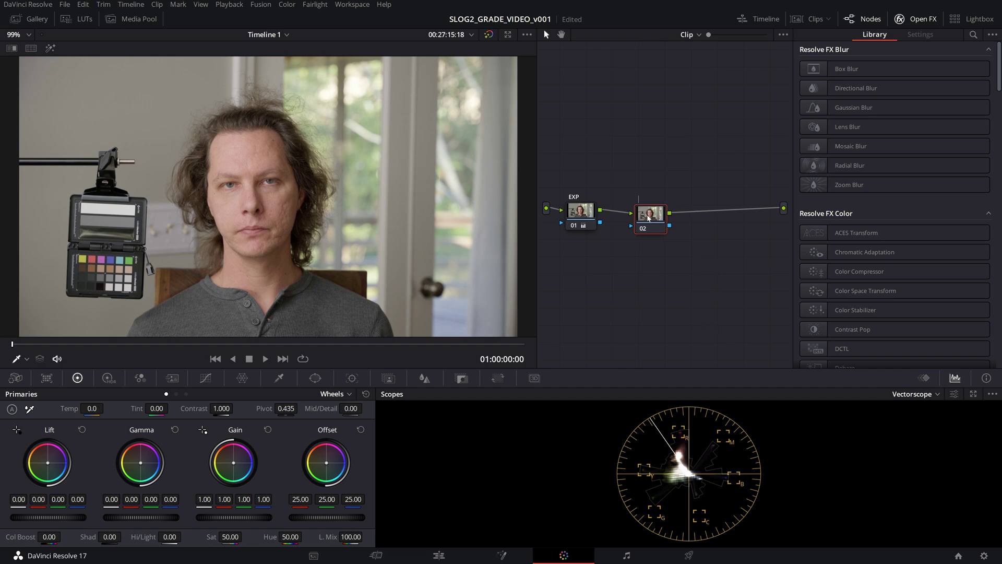
{"action": "type", "text": "HUE"}
{"action": "key", "text": "Return"}
- Set the Color Warper to hue-saturation mode in HSP Log space
{"action": "left_click", "coordinate": [242, 378]}
{"action": "left_click", "coordinate": [220, 535]}
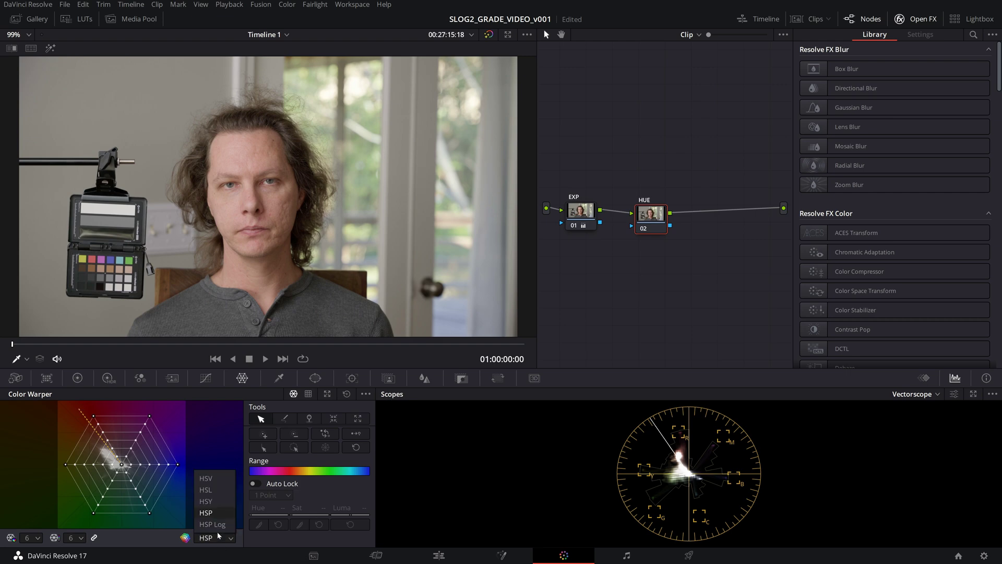
{"action": "left_click", "coordinate": [215, 527]}
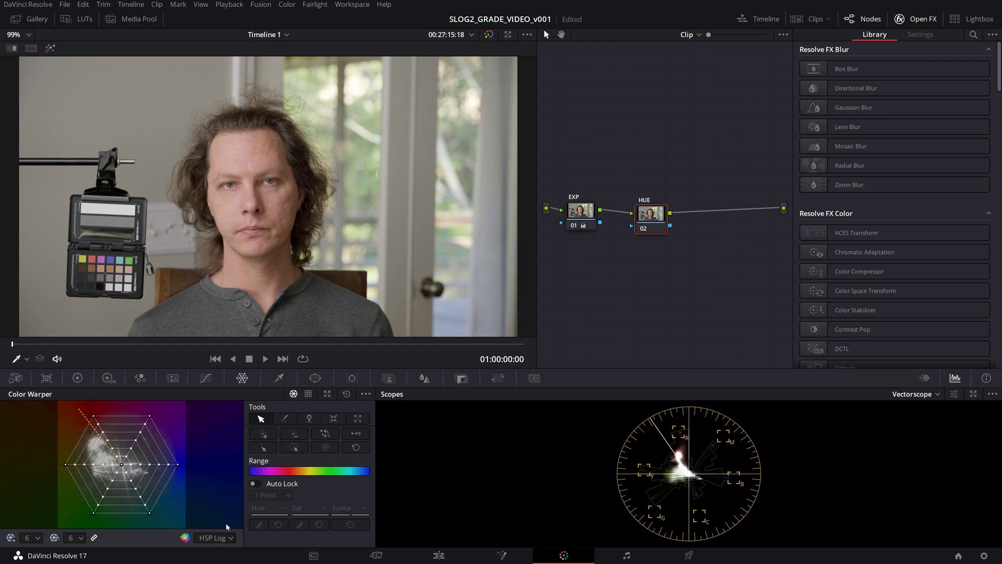
- Shift three warper points' hues (ending Hue 0.37, Sat 1.16), then add serial node 03
{"action": "left_click", "coordinate": [94, 415]}
{"action": "left_click_drag", "start_coordinate": [271, 515], "coordinate": [271, 515]}
{"action": "left_click_drag", "start_coordinate": [279, 507], "coordinate": [330, 507]}
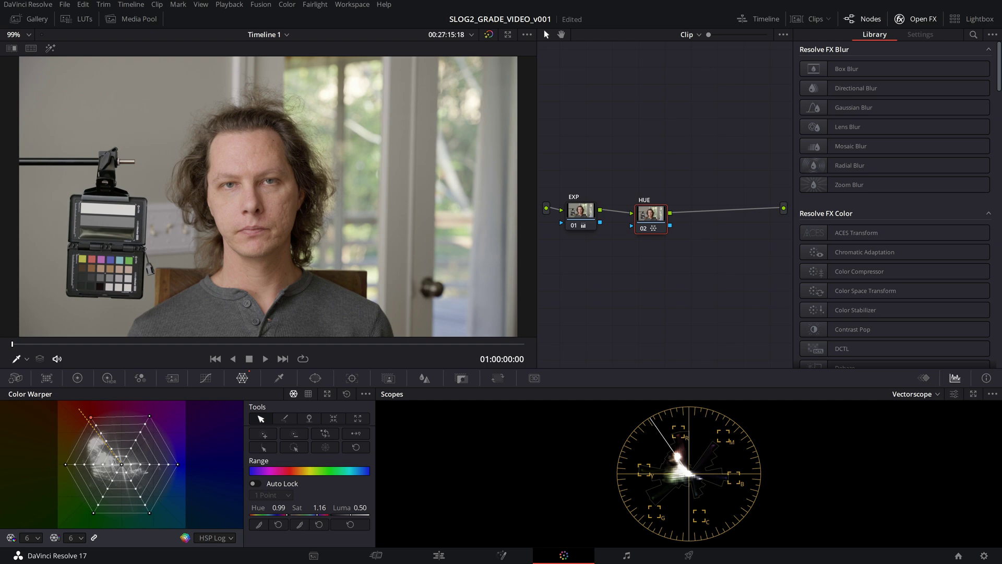
{"action": "left_click", "coordinate": [66, 464]}
{"action": "left_click_drag", "start_coordinate": [279, 514], "coordinate": [311, 513]}
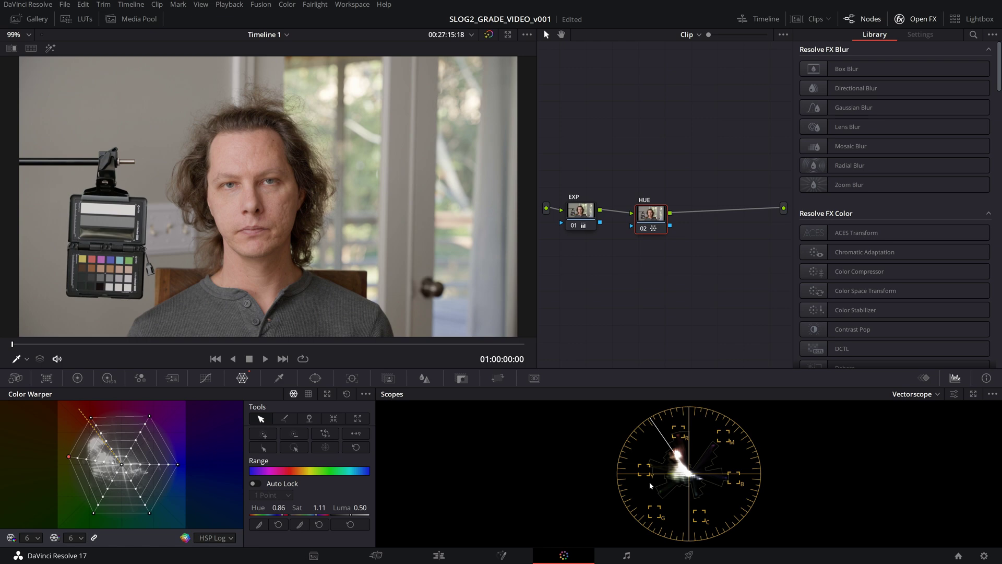
{"action": "left_click", "coordinate": [178, 464]}
{"action": "left_click_drag", "start_coordinate": [178, 463], "coordinate": [176, 476]}
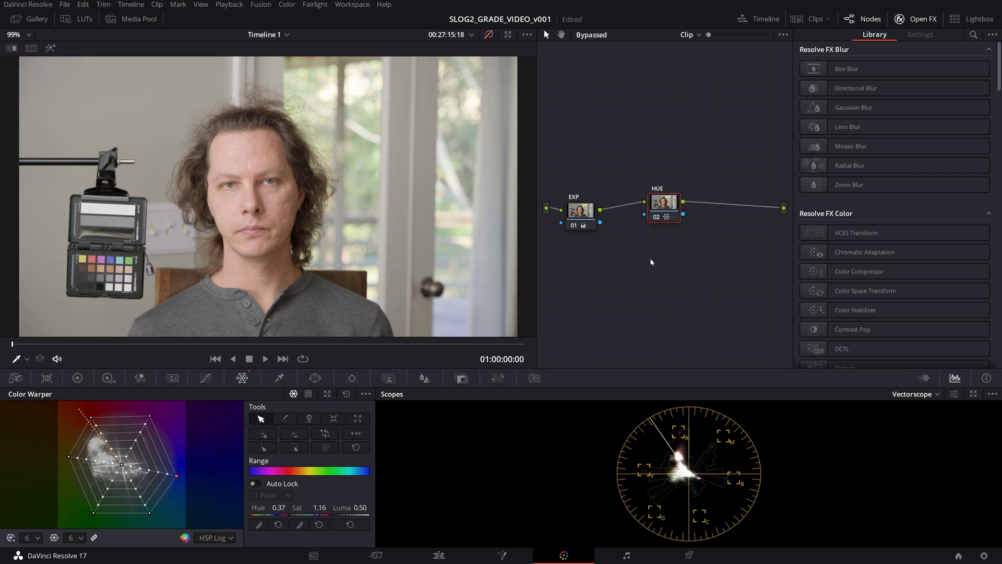
{"action": "key", "text": "shift+d"}
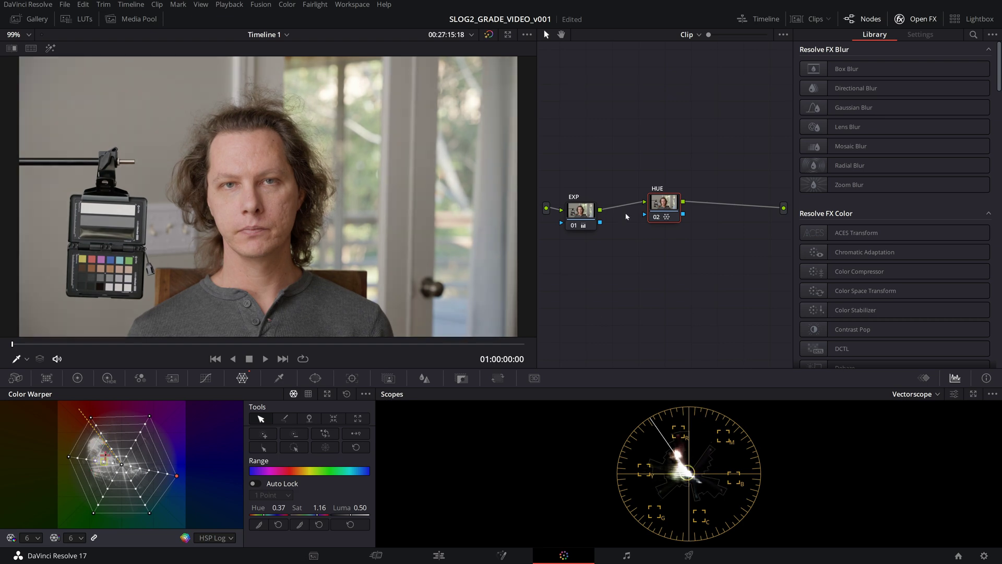
{"action": "key", "text": "alt+s"}
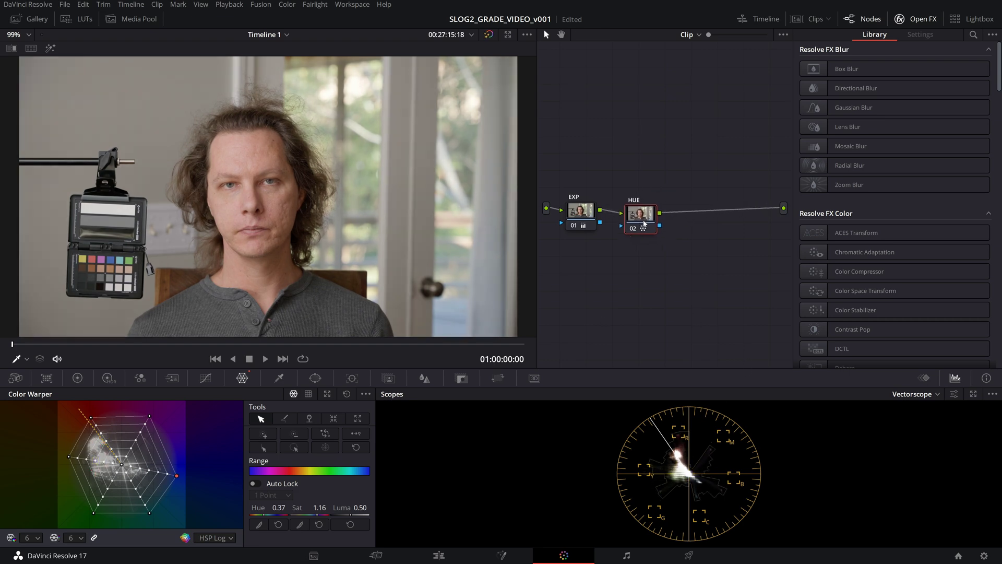
{"action": "left_click", "coordinate": [77, 379]}
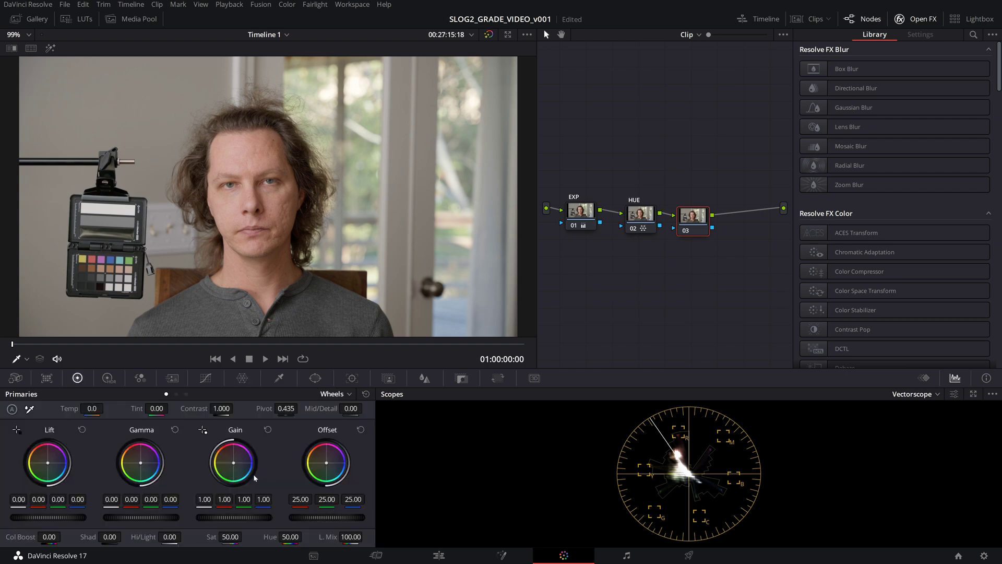
- In Log wheel mode, push node 03's shadows toward teal at -0.09, 0.02, 0.07
{"action": "left_click", "coordinate": [185, 394]}
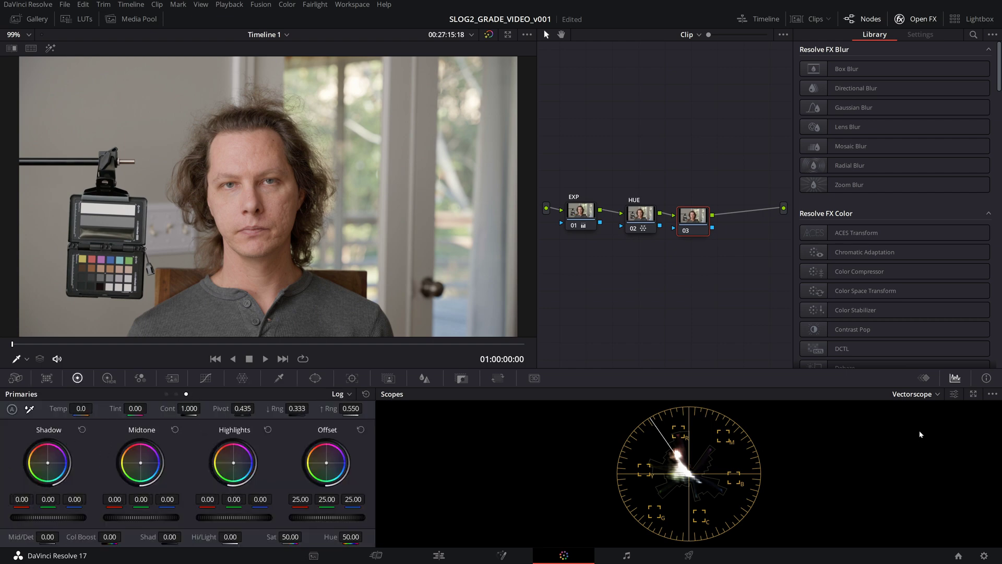
{"action": "left_click", "coordinate": [927, 394]}
{"action": "left_click", "coordinate": [918, 432]}
{"action": "left_click_drag", "start_coordinate": [48, 464], "coordinate": [77, 480]}
{"action": "left_click_drag", "start_coordinate": [689, 220], "coordinate": [693, 201]}
- Add layer node 04 beside node 03 and warm its midtones slightly
{"action": "key", "text": "alt+l"}
{"action": "left_click", "coordinate": [692, 258]}
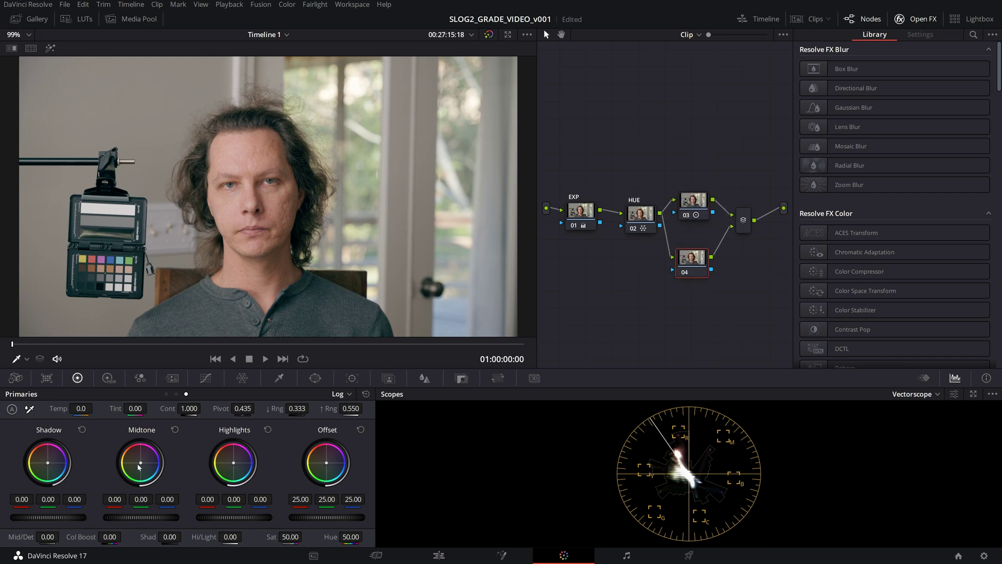
{"action": "left_click_drag", "start_coordinate": [139, 466], "coordinate": [140, 465]}
{"action": "left_click_drag", "start_coordinate": [702, 205], "coordinate": [701, 195]}
{"action": "left_click_drag", "start_coordinate": [743, 223], "coordinate": [739, 223]}
{"action": "left_click", "coordinate": [697, 194]}
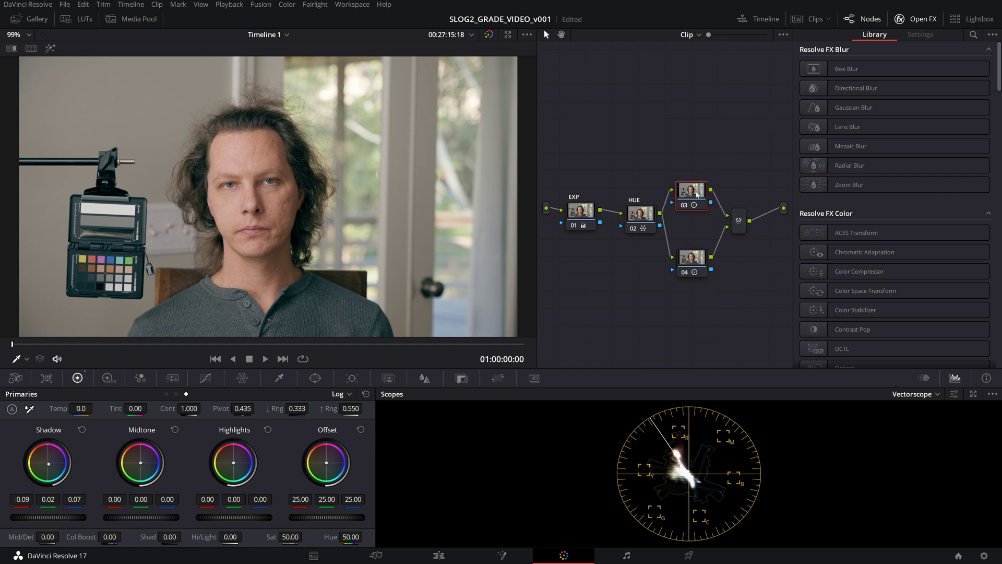
- Add layer node 05 below node 04 and warm its highlights to 0.02, -0.00, -0.04
{"action": "key", "text": "alt+l"}
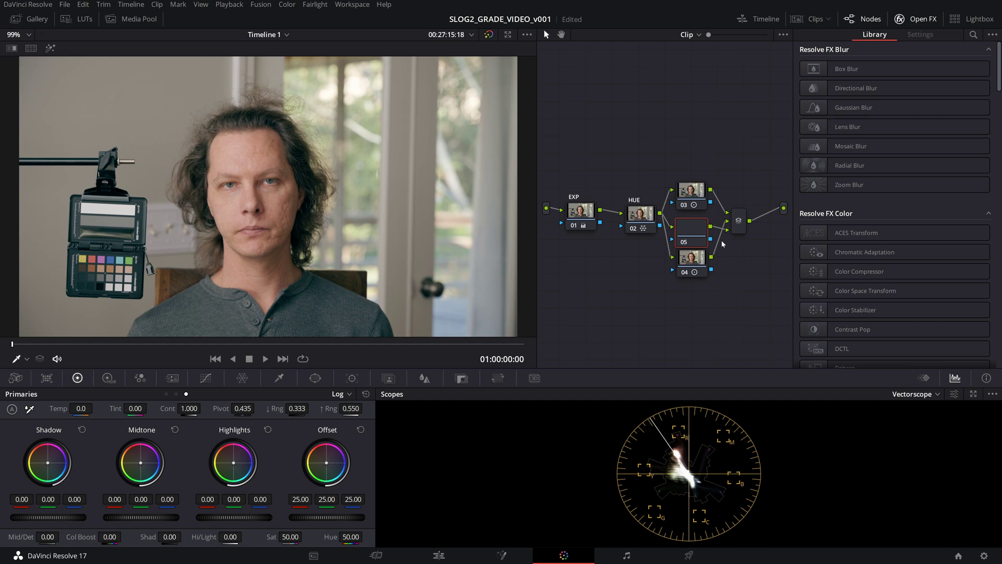
{"action": "left_click_drag", "start_coordinate": [693, 234], "coordinate": [675, 308]}
{"action": "left_click_drag", "start_coordinate": [694, 267], "coordinate": [694, 247]}
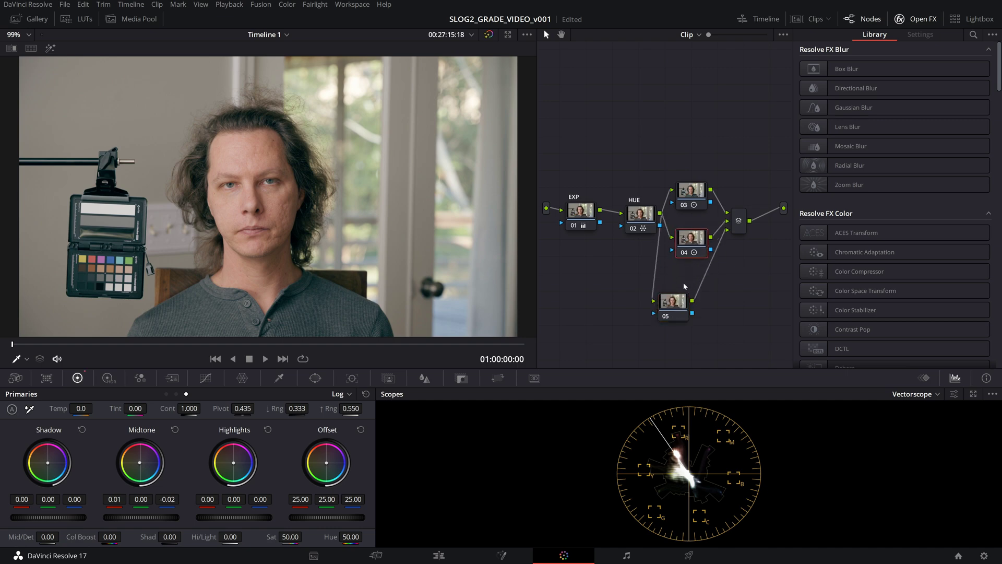
{"action": "left_click_drag", "start_coordinate": [673, 306], "coordinate": [697, 279]}
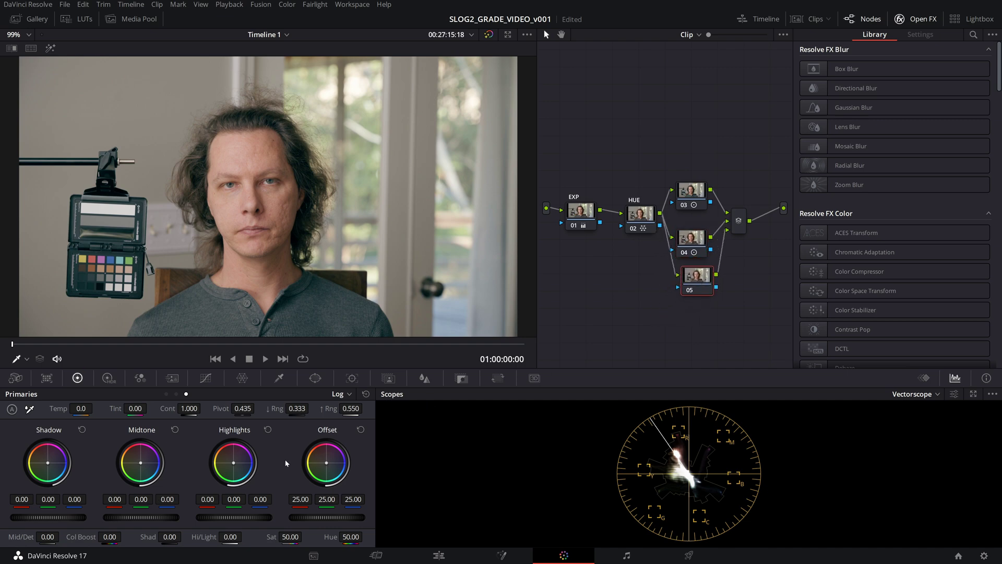
{"action": "left_click_drag", "start_coordinate": [236, 462], "coordinate": [233, 463]}
{"action": "key", "text": "ctrl+d"}
{"action": "key", "text": "ctrl+d"}
{"action": "left_click_drag", "start_coordinate": [690, 281], "coordinate": [687, 286]}
{"action": "left_click_drag", "start_coordinate": [691, 242], "coordinate": [692, 241]}
{"action": "left_click_drag", "start_coordinate": [691, 194], "coordinate": [696, 194]}
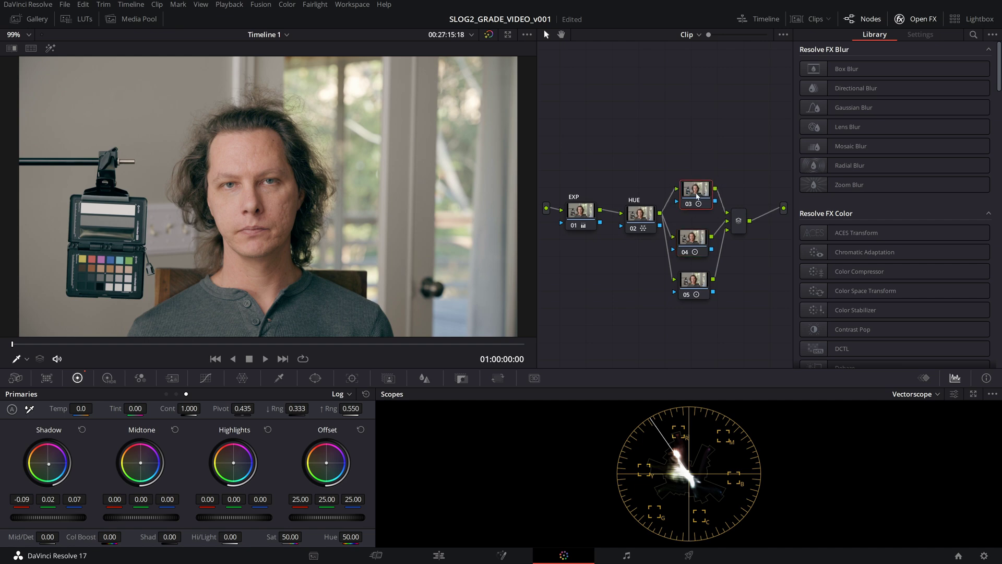
{"action": "key", "text": "F2"}
- Label nodes 03, 04 and 05 shad, mid and high
{"action": "type", "text": "shad"}
{"action": "left_click", "coordinate": [696, 237]}
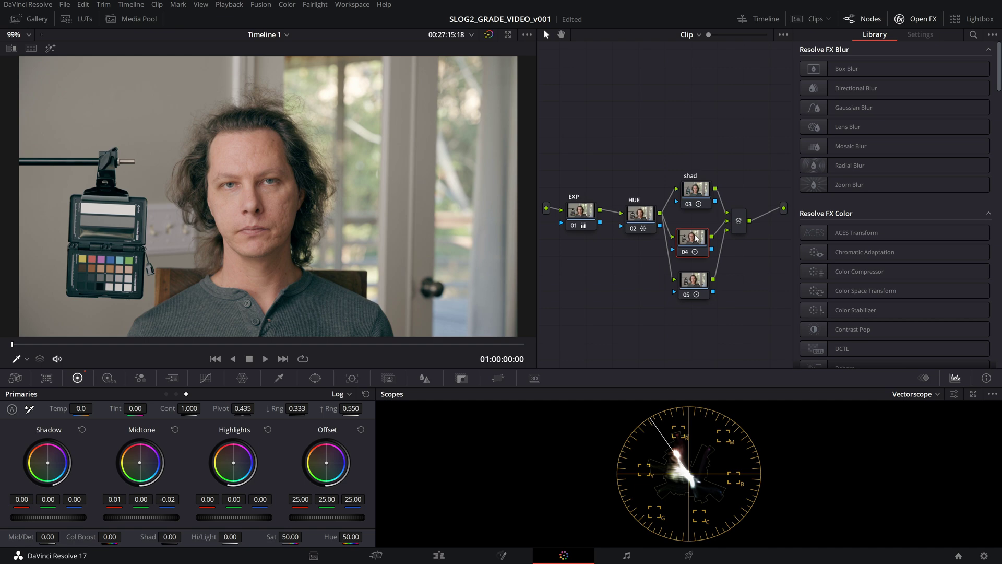
{"action": "type", "text": "mid"}
{"action": "left_click", "coordinate": [694, 282]}
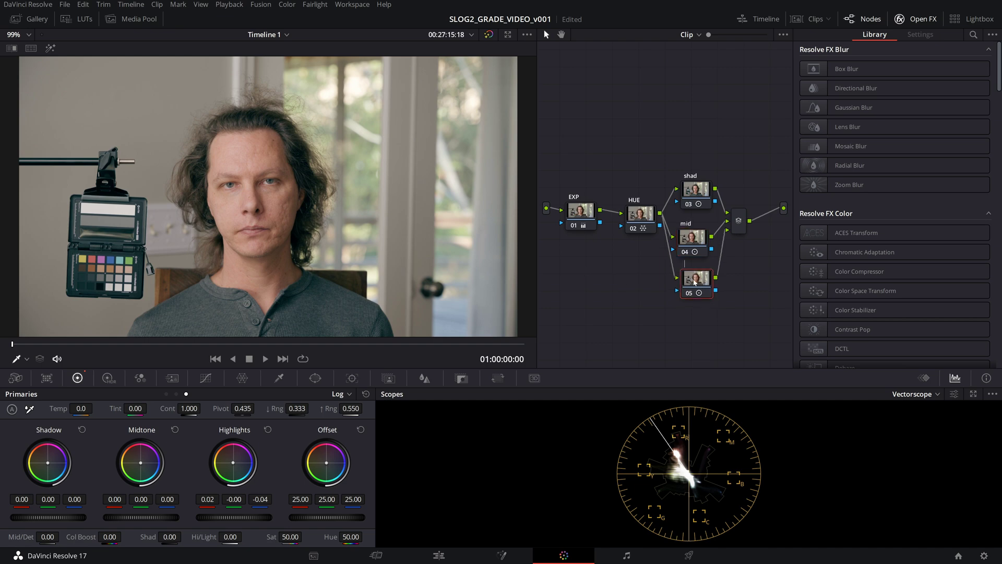
{"action": "type", "text": "high"}
- Switch the scope to Waveform and adjust the shad node's shadow range limit to about 0.299
{"action": "left_click", "coordinate": [705, 194]}
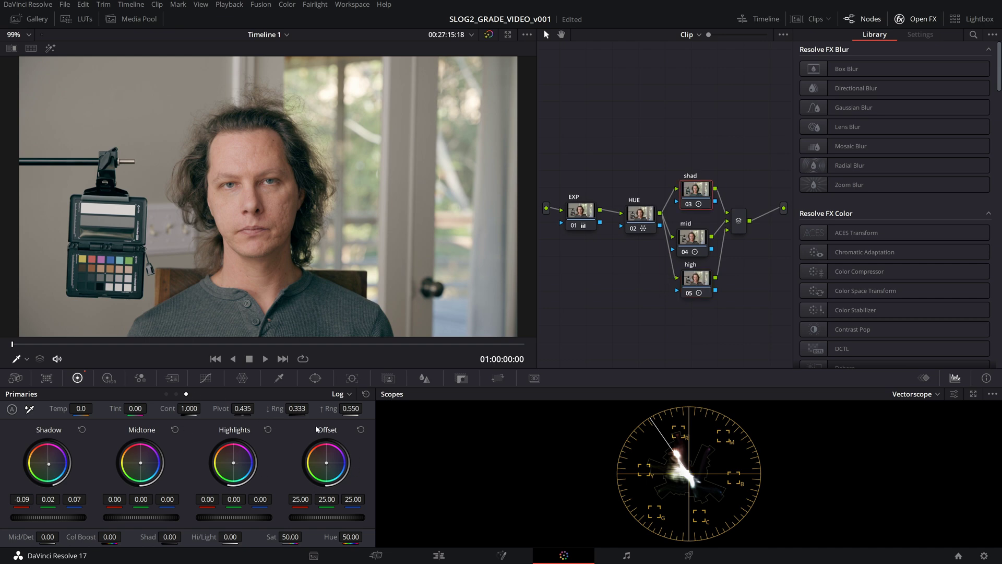
{"action": "left_click", "coordinate": [916, 394]}
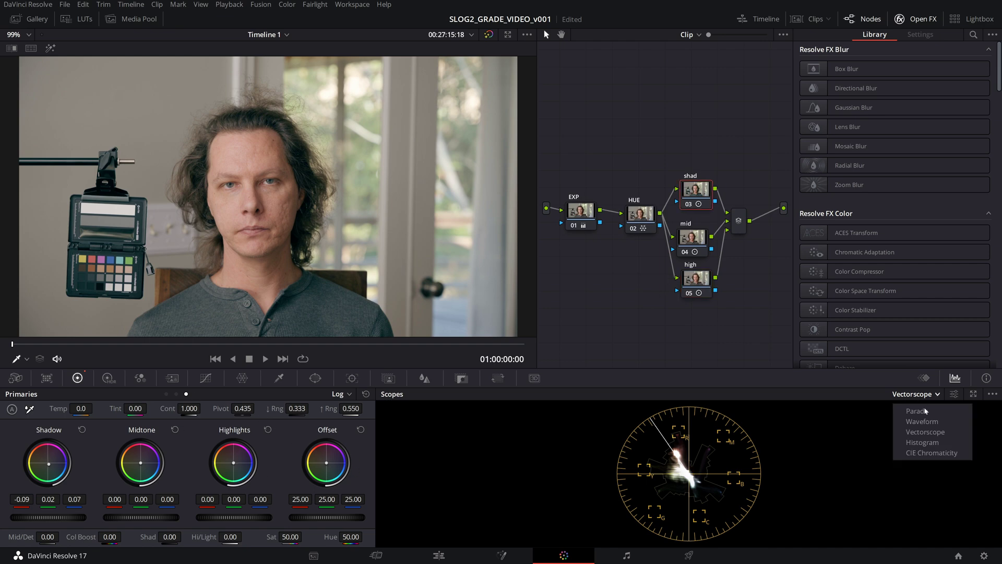
{"action": "left_click", "coordinate": [921, 420]}
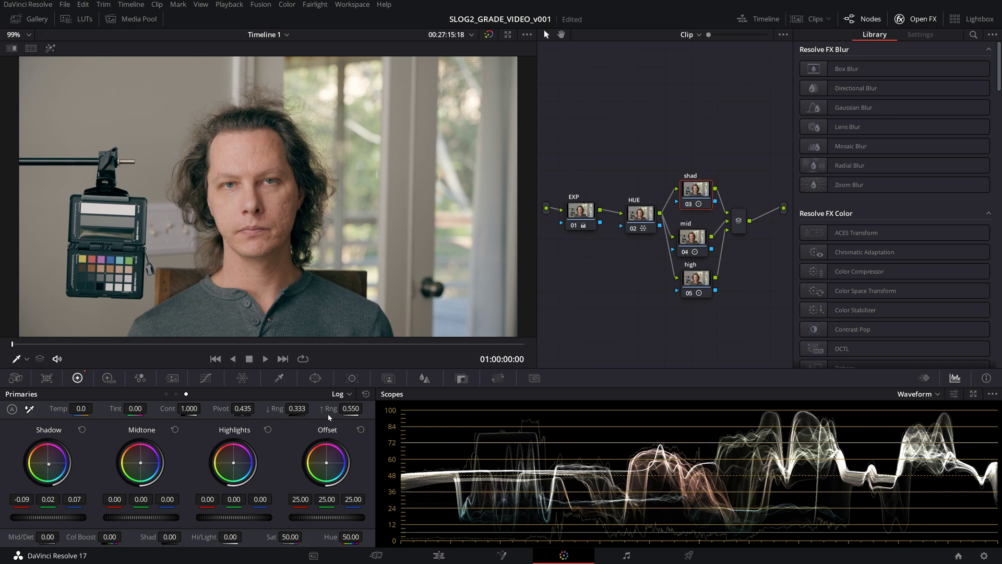
{"action": "mouse_move", "coordinate": [304, 409]}
{"action": "left_mouse_down"}
{"action": "mouse_move", "coordinate": [287, 408]}
{"action": "mouse_move", "coordinate": [311, 407]}
{"action": "left_mouse_up"}
{"action": "key", "text": "ctrl+d"}
- Toggle the shad, mid and high nodes and the whole grade to compare, then reposition mid
{"action": "key", "text": "ctrl+d"}
{"action": "key", "text": "ctrl+d"}
{"action": "key", "text": "ctrl+d"}
{"action": "key", "text": "ctrl+d"}
{"action": "key", "text": "ctrl+d"}
{"action": "left_click", "coordinate": [701, 254]}
{"action": "key", "text": "ctrl+d"}
{"action": "key", "text": "ctrl+d"}
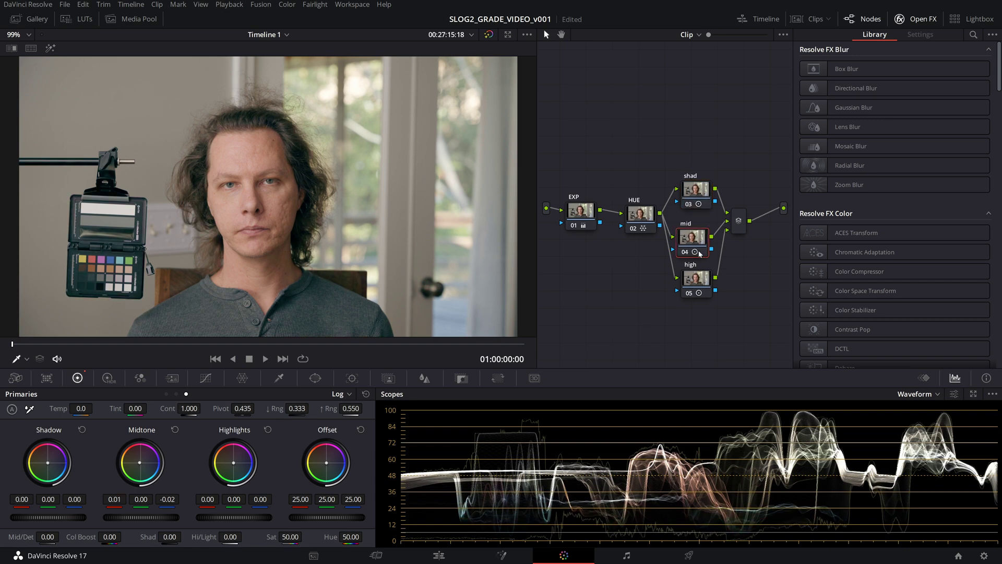
{"action": "key", "text": "ctrl+d"}
{"action": "key", "text": "ctrl+d"}
{"action": "left_click", "coordinate": [701, 288]}
{"action": "key", "text": "ctrl+d"}
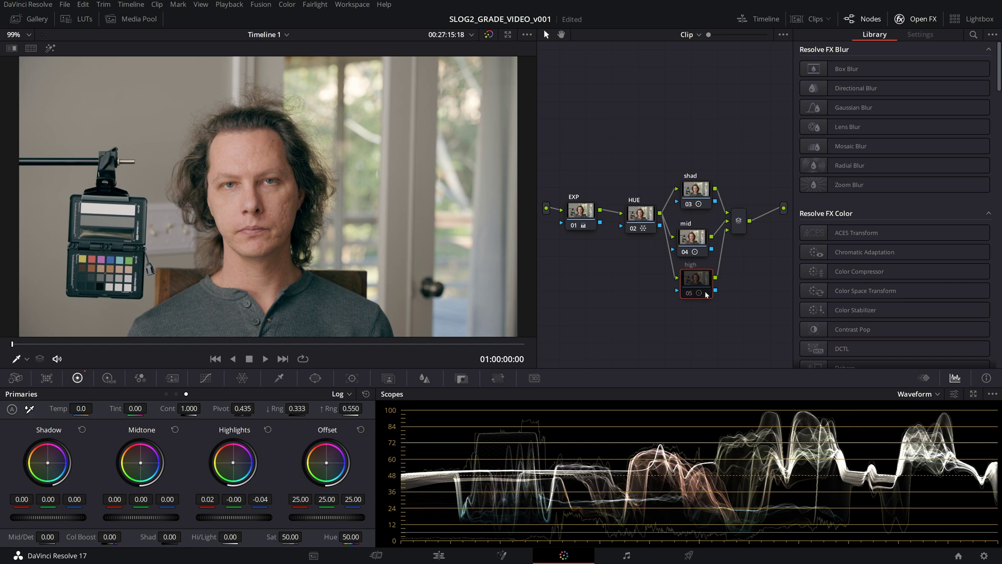
{"action": "key", "text": "ctrl+d"}
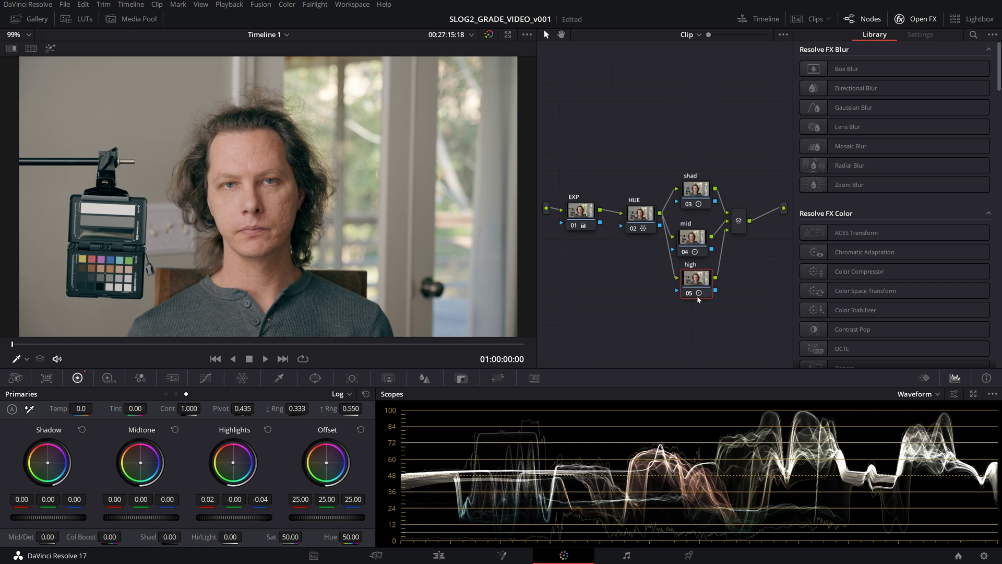
{"action": "key", "text": "ctrl+d"}
{"action": "key", "text": "ctrl+d"}
{"action": "left_click_drag", "start_coordinate": [369, 237], "coordinate": [364, 242]}
{"action": "key", "text": "shift+d"}
{"action": "key", "text": "shift+d"}
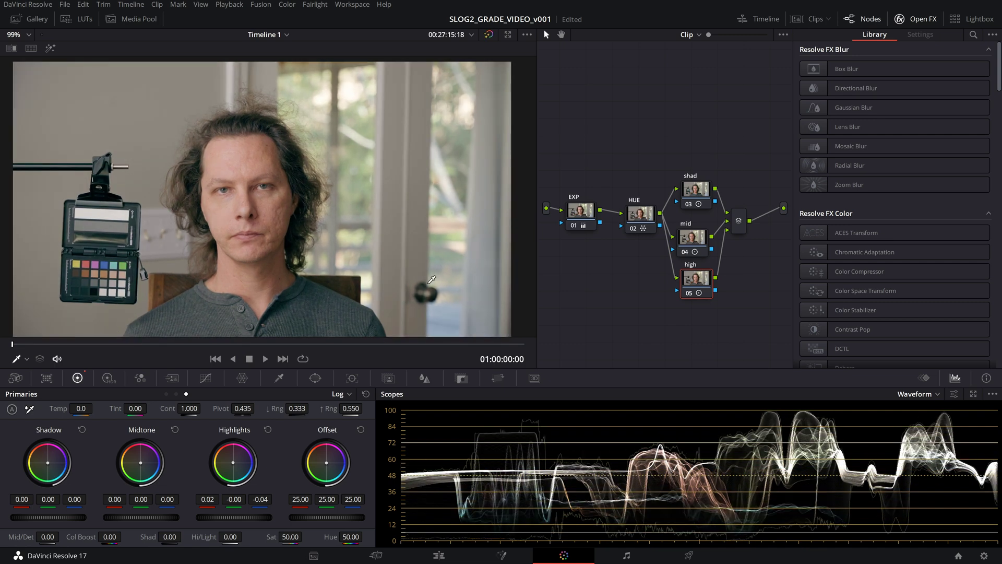
{"action": "left_click_drag", "start_coordinate": [692, 239], "coordinate": [652, 214]}
- Combine the shad, mid, high and mixer nodes into a compound node labelled 'look' beside EXP
{"action": "left_click_drag", "start_coordinate": [630, 126], "coordinate": [752, 329]}
{"action": "right_click", "coordinate": [697, 283]}
{"action": "left_click", "coordinate": [736, 460]}
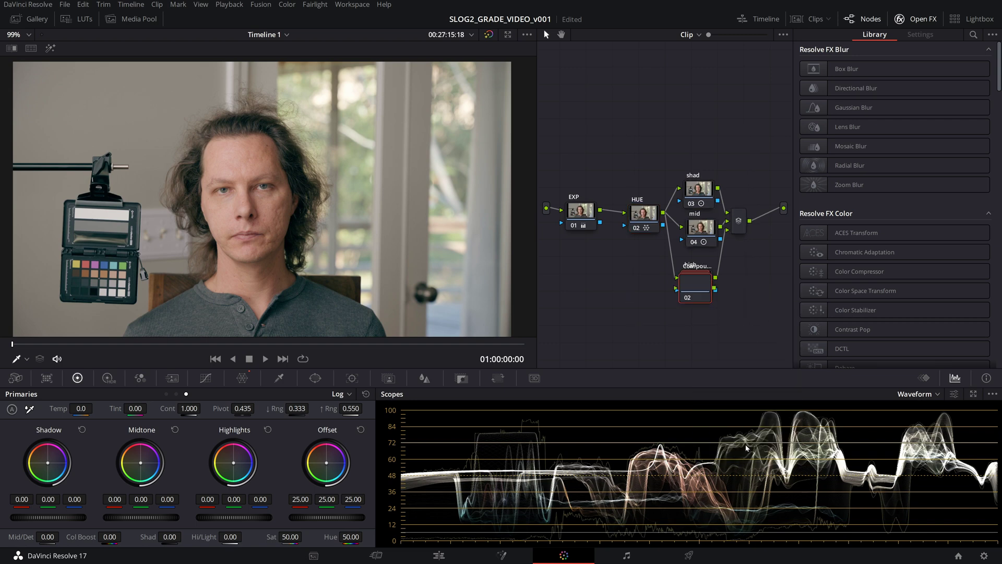
{"action": "left_click_drag", "start_coordinate": [702, 283], "coordinate": [684, 218]}
{"action": "type", "text": "look"}
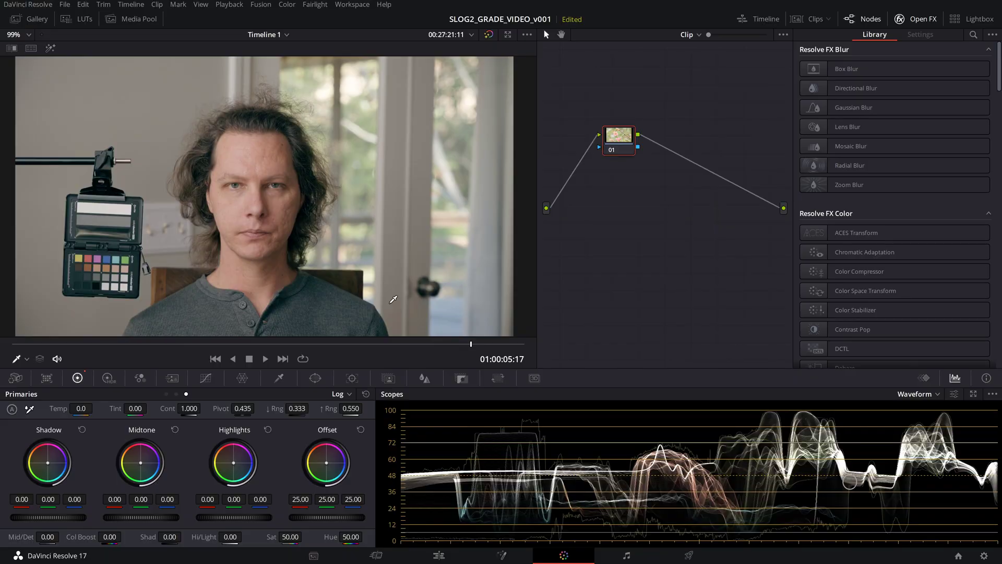
- Lower the flower clip's Offset from 25.00 and compare it against the ungraded image with Shift+D
{"action": "left_click_drag", "start_coordinate": [620, 150], "coordinate": [623, 215]}
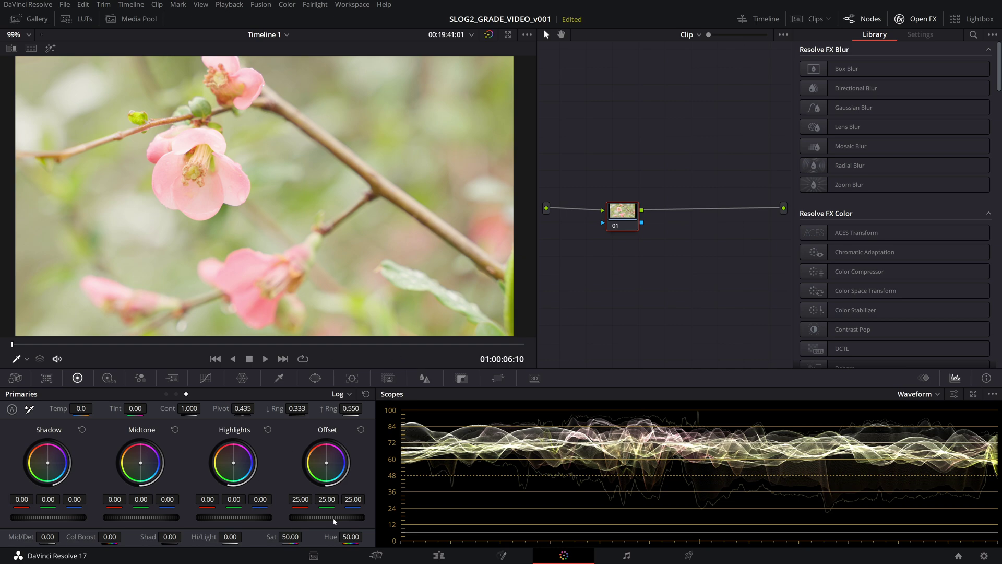
{"action": "left_click_drag", "start_coordinate": [337, 518], "coordinate": [301, 517]}
{"action": "left_click_drag", "start_coordinate": [327, 518], "coordinate": [317, 518]}
{"action": "key", "text": "shift+d"}
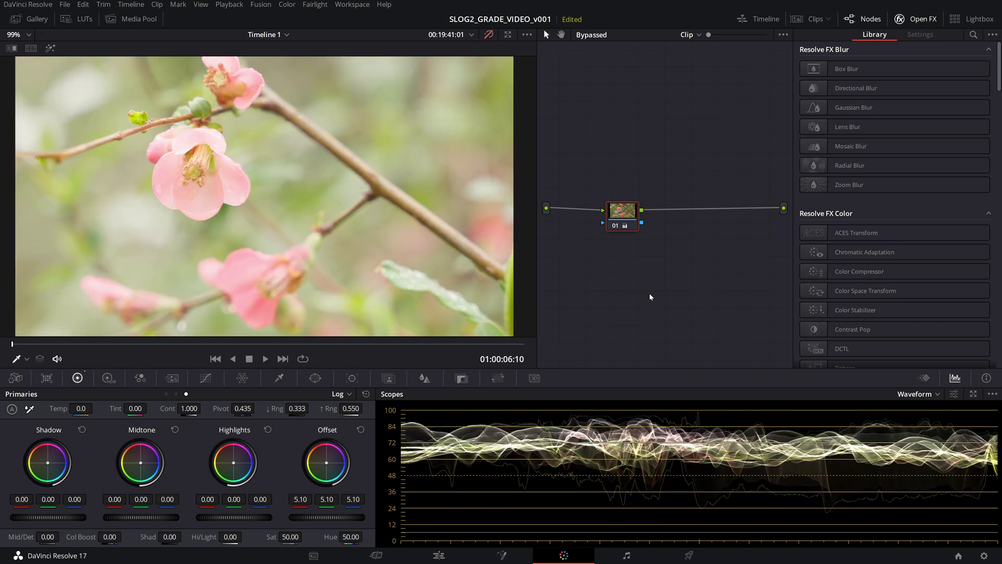
{"action": "key", "text": "shift+d"}
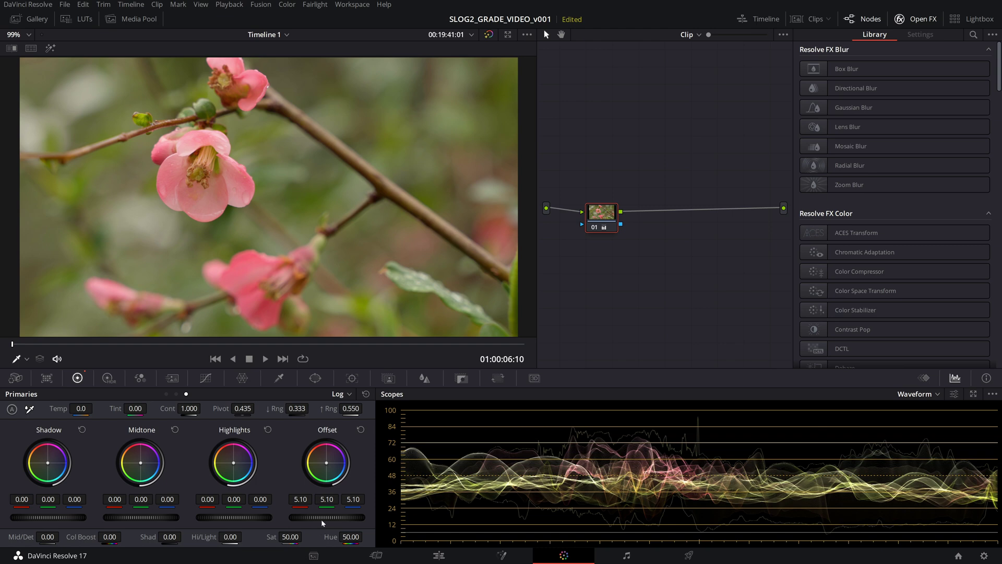
- Bring Offset back up slightly to settle at 8.75 and recheck against bypass
{"action": "left_click_drag", "start_coordinate": [322, 523], "coordinate": [394, 523]}
{"action": "key", "text": "shift+d"}
{"action": "key", "text": "shift+d"}
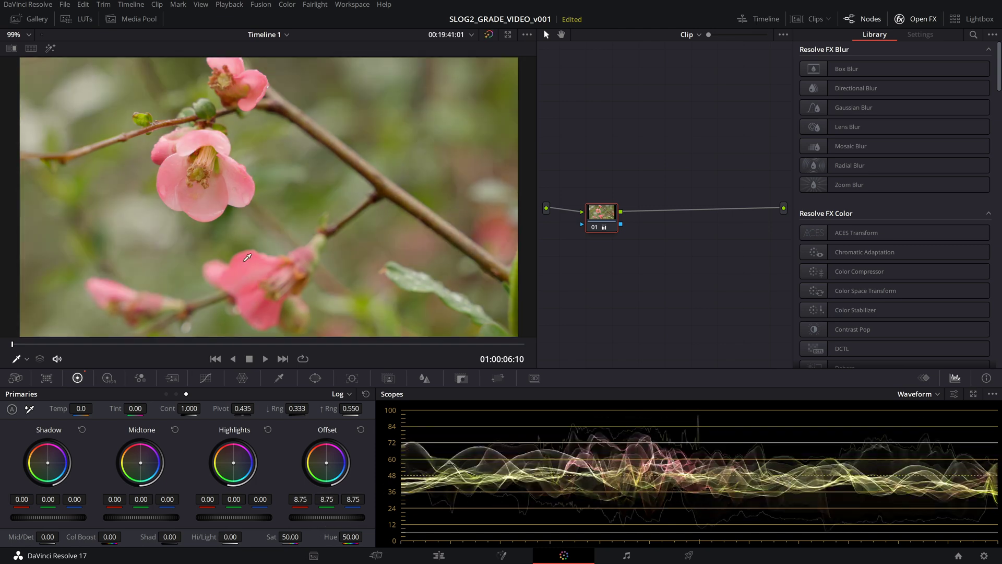
{"action": "scroll", "coordinate": [247, 257], "scroll_direction": "down", "scroll_amount": 3}
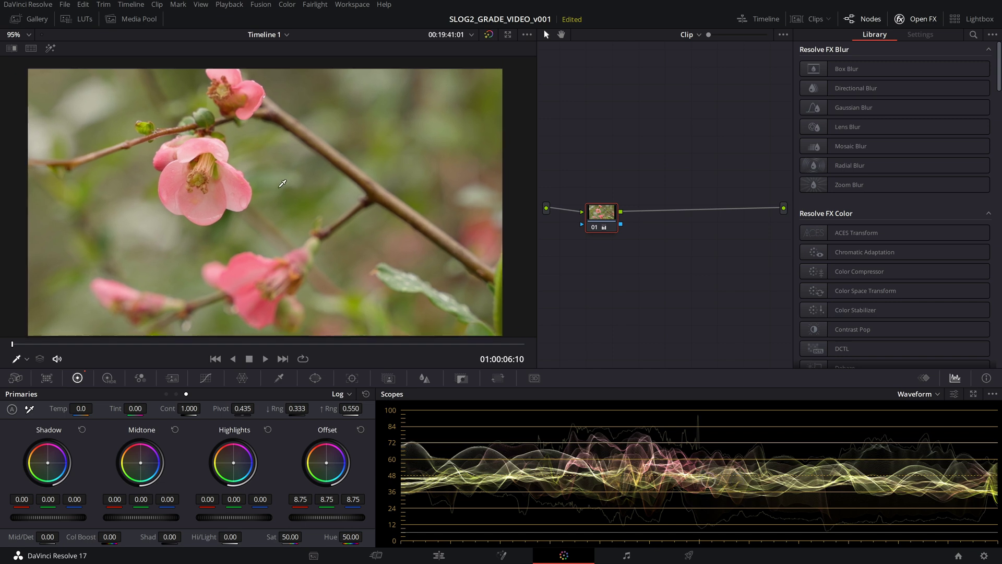
- Add serial node 02 and adjust the Curves black and white points for contrast
{"action": "scroll", "coordinate": [282, 183], "scroll_direction": "up", "scroll_amount": 3}
{"action": "key", "text": "alt+s"}
{"action": "left_click", "coordinate": [206, 378]}
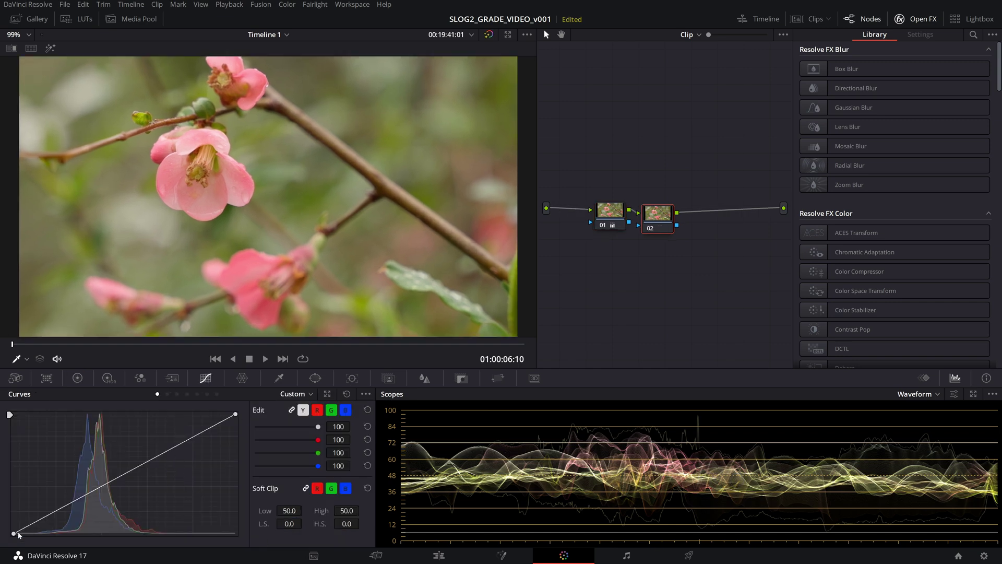
{"action": "left_click_drag", "start_coordinate": [16, 533], "coordinate": [29, 533]}
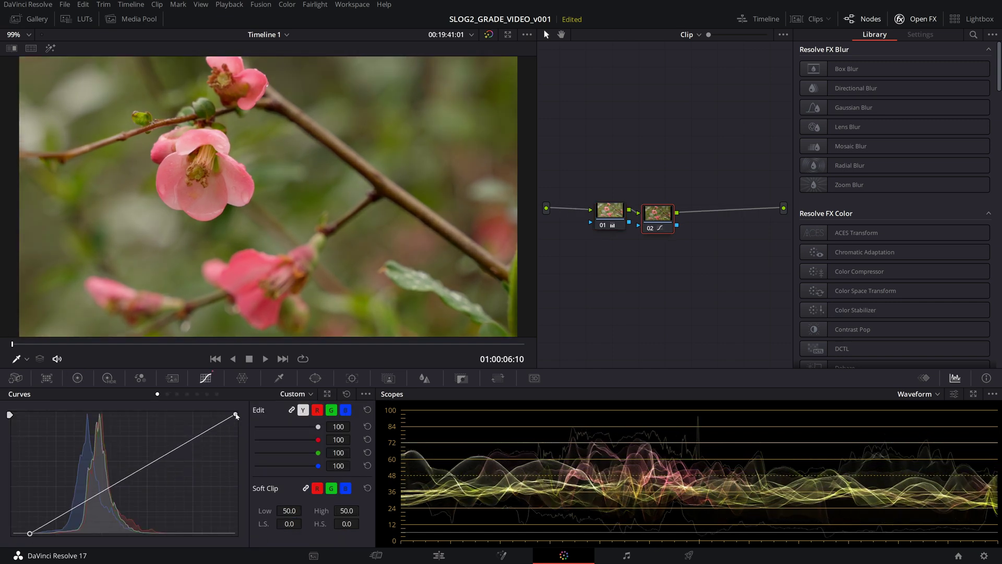
{"action": "left_click_drag", "start_coordinate": [236, 415], "coordinate": [197, 414]}
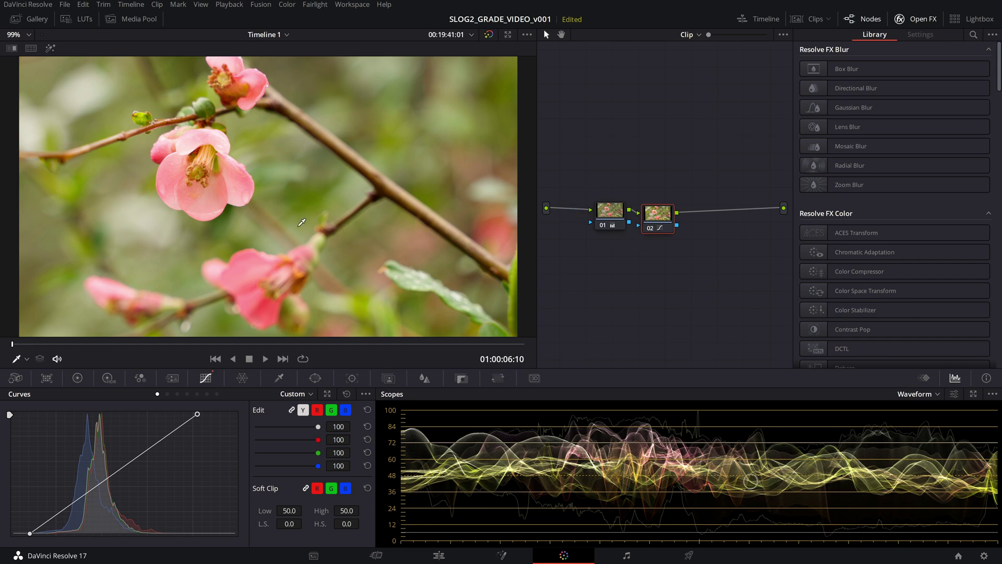
- Reset node 02's grade to discard the curve tweak and reselect node 01
{"action": "right_click", "coordinate": [649, 222]}
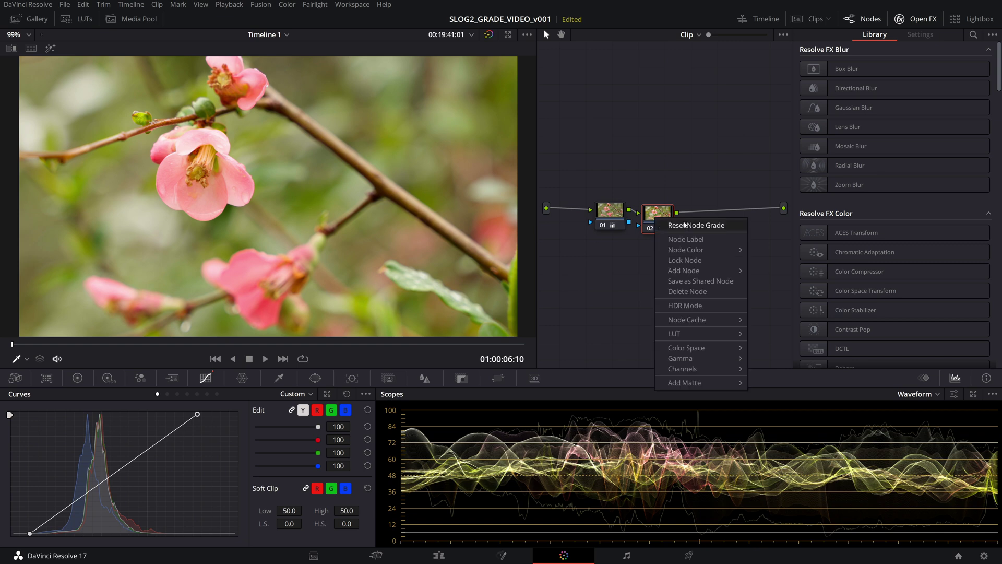
{"action": "left_click_drag", "start_coordinate": [655, 213], "coordinate": [658, 211]}
{"action": "right_click", "coordinate": [658, 211]}
{"action": "left_click", "coordinate": [725, 220]}
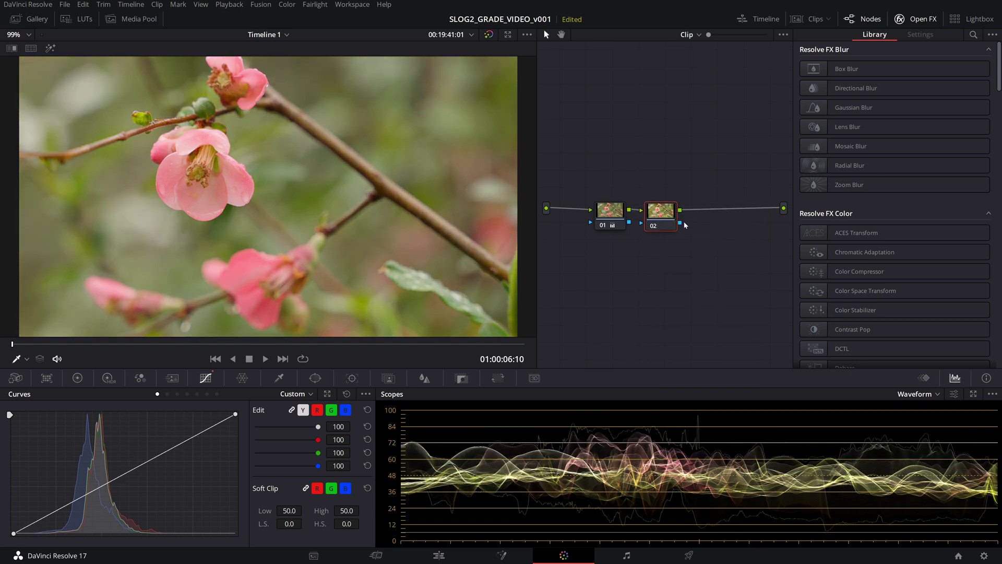
{"action": "left_click", "coordinate": [610, 211]}
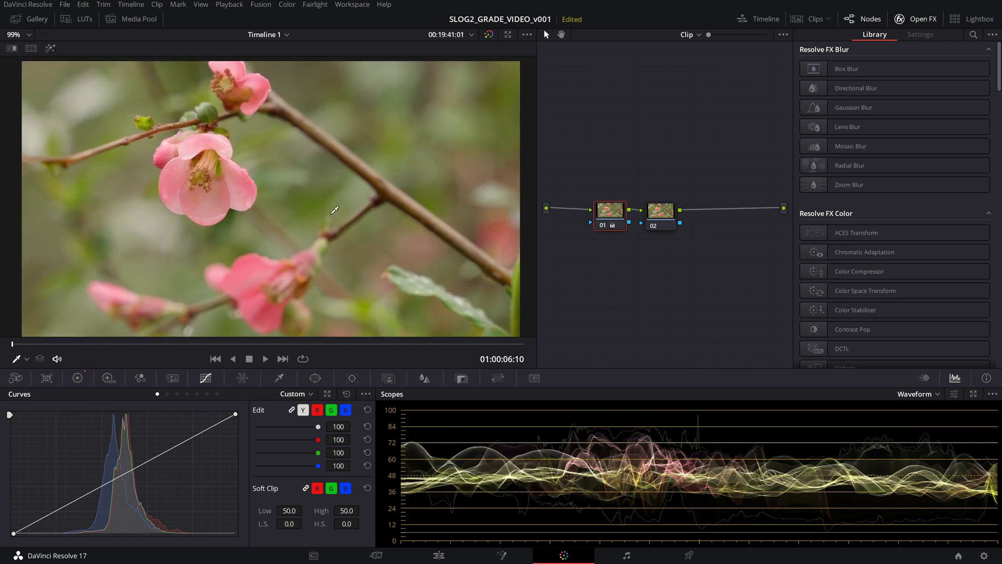
- Switch the scopes to Vectorscope, return to the primary wheels, and advance to the leaf clip
{"action": "left_click", "coordinate": [925, 399]}
{"action": "left_click", "coordinate": [922, 433]}
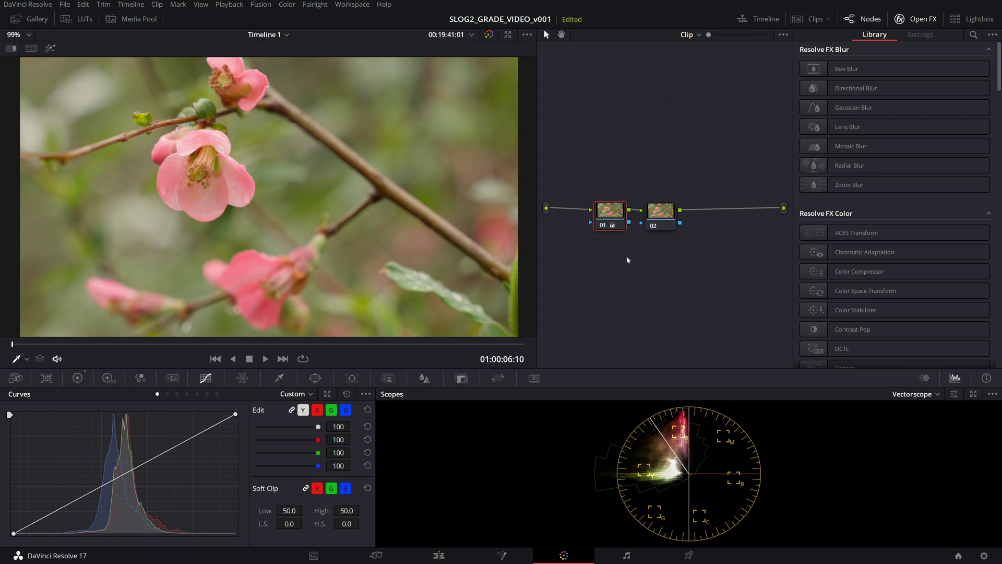
{"action": "left_click_drag", "start_coordinate": [620, 221], "coordinate": [622, 225]}
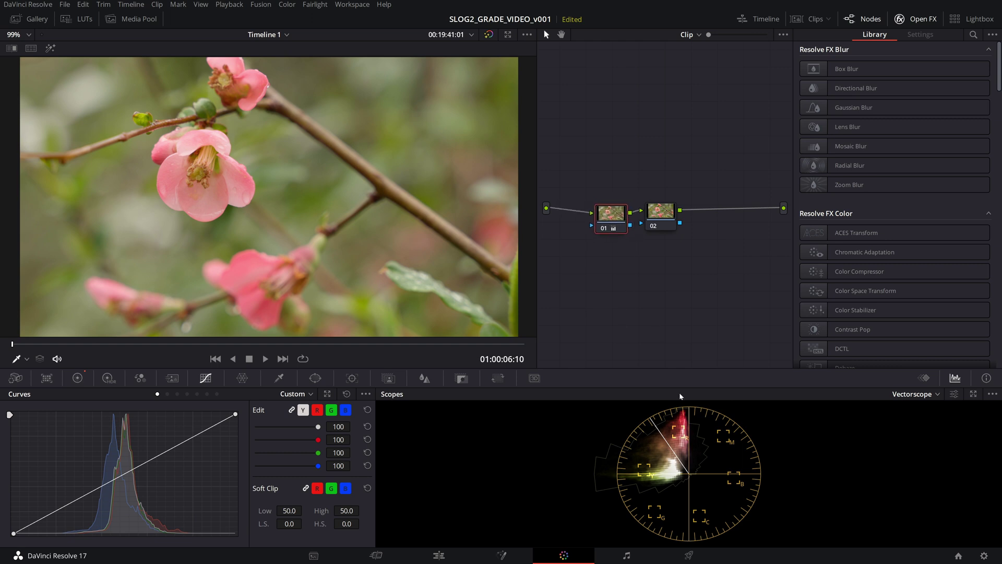
{"action": "left_click", "coordinate": [78, 378]}
{"action": "mouse_move", "coordinate": [290, 536]}
{"action": "left_mouse_down"}
{"action": "mouse_move", "coordinate": [314, 537]}
{"action": "mouse_move", "coordinate": [293, 536]}
{"action": "left_mouse_up"}
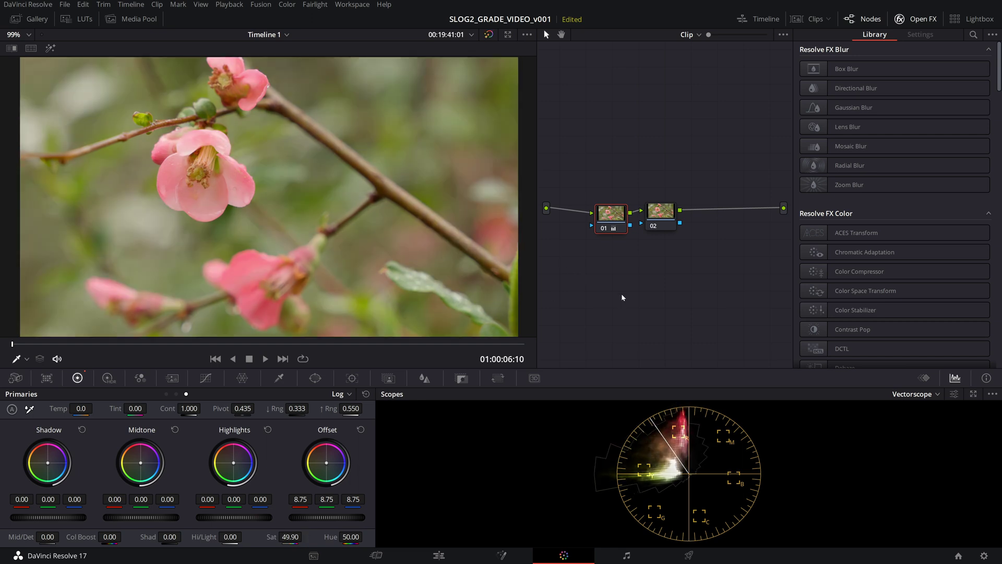
{"action": "left_click_drag", "start_coordinate": [258, 185], "coordinate": [252, 195]}
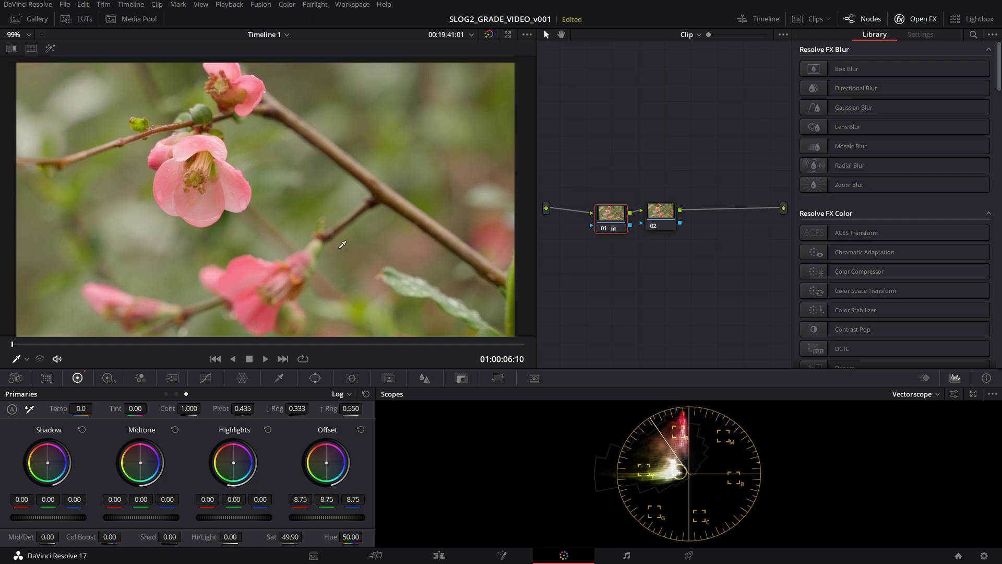
{"action": "key", "text": "Down"}
- Switch the scopes to Waveform and lower the leaf clip's Offset to 16.45
{"action": "left_click", "coordinate": [935, 396]}
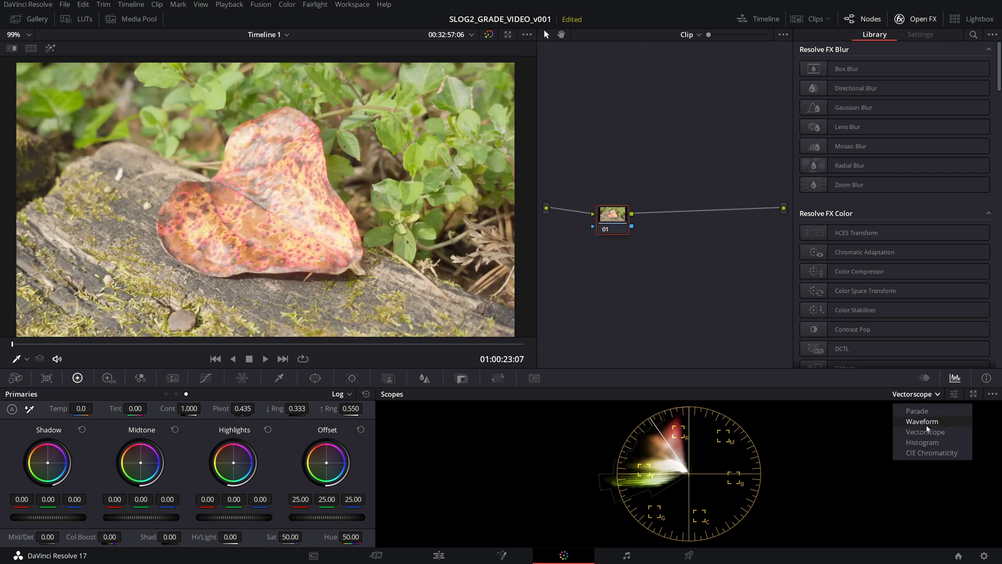
{"action": "left_click", "coordinate": [923, 422]}
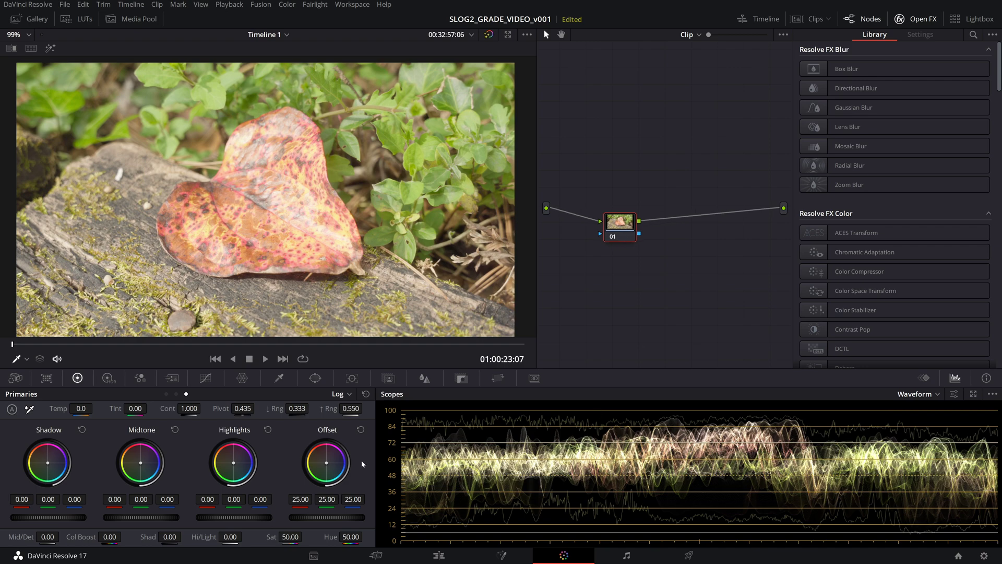
{"action": "mouse_move", "coordinate": [351, 518]}
{"action": "left_mouse_down"}
{"action": "mouse_move", "coordinate": [290, 520]}
{"action": "mouse_move", "coordinate": [343, 522]}
{"action": "left_mouse_up"}
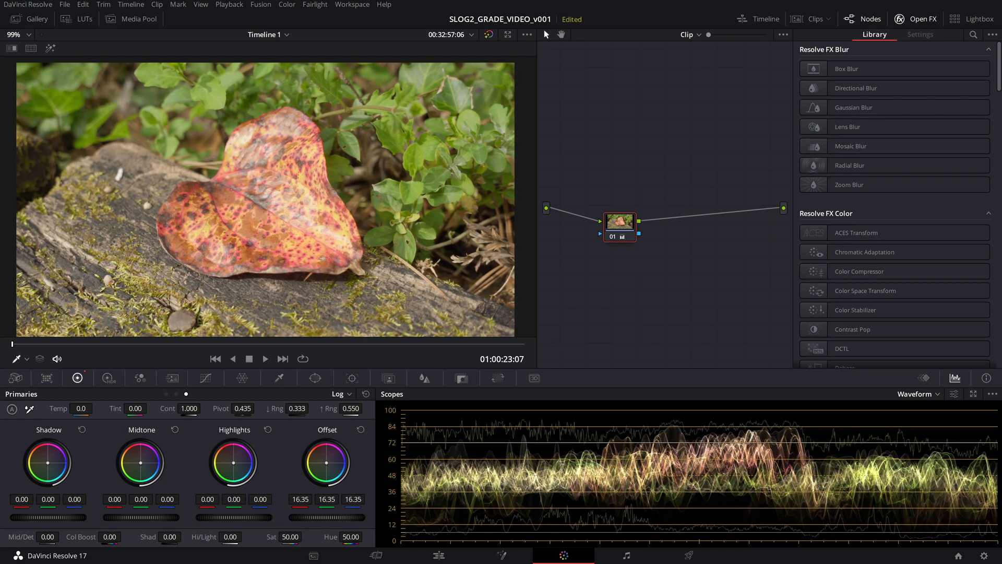
{"action": "left_click_drag", "start_coordinate": [618, 226], "coordinate": [623, 212]}
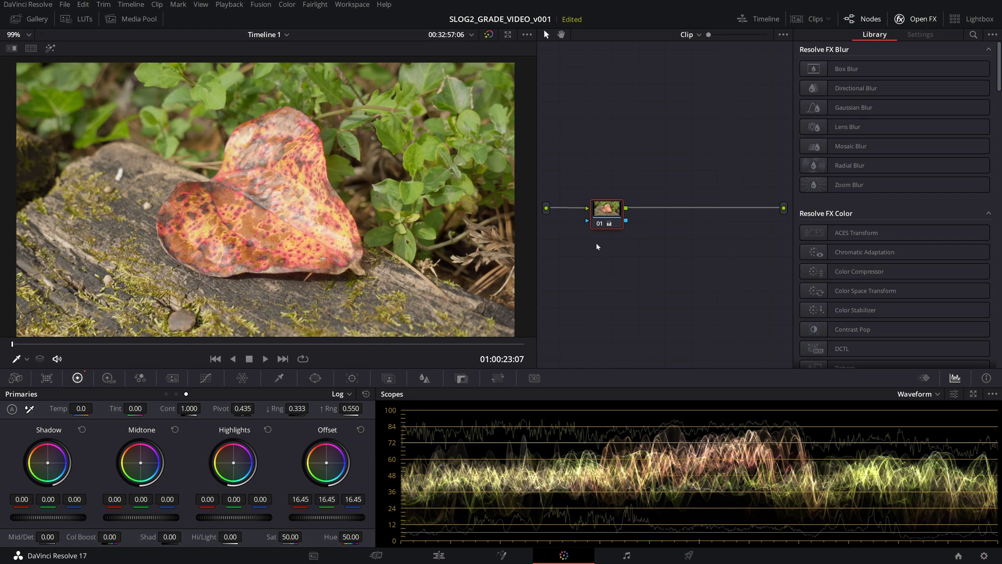
- Toggle node 01 off and on with Ctrl+D to compare, then show the Vectorscope
{"action": "key", "text": "ctrl+d"}
{"action": "key", "text": "ctrl+d"}
{"action": "left_click_drag", "start_coordinate": [271, 215], "coordinate": [284, 213]}
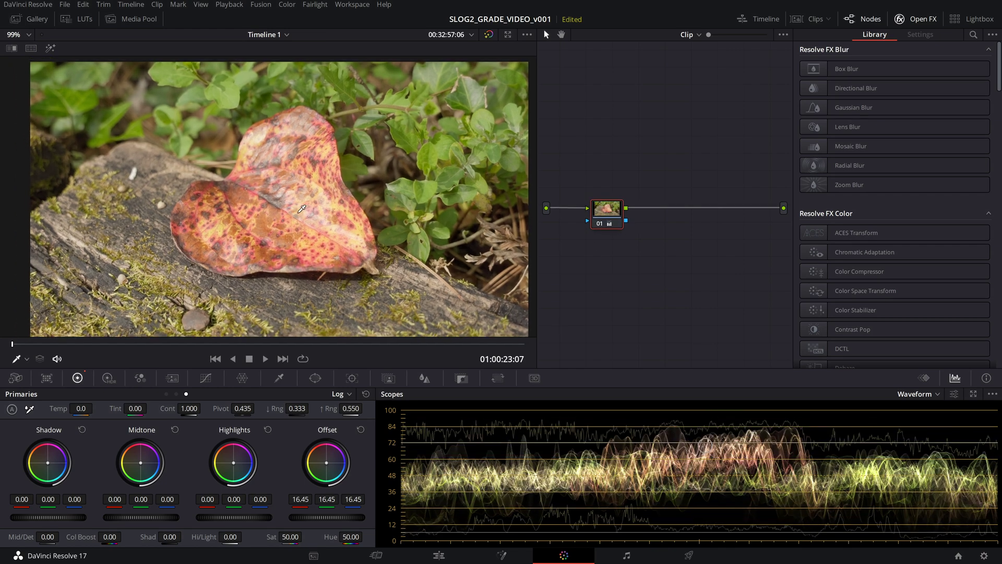
{"action": "scroll", "coordinate": [290, 193], "scroll_direction": "down", "scroll_amount": 2}
{"action": "left_click_drag", "start_coordinate": [296, 179], "coordinate": [289, 170]}
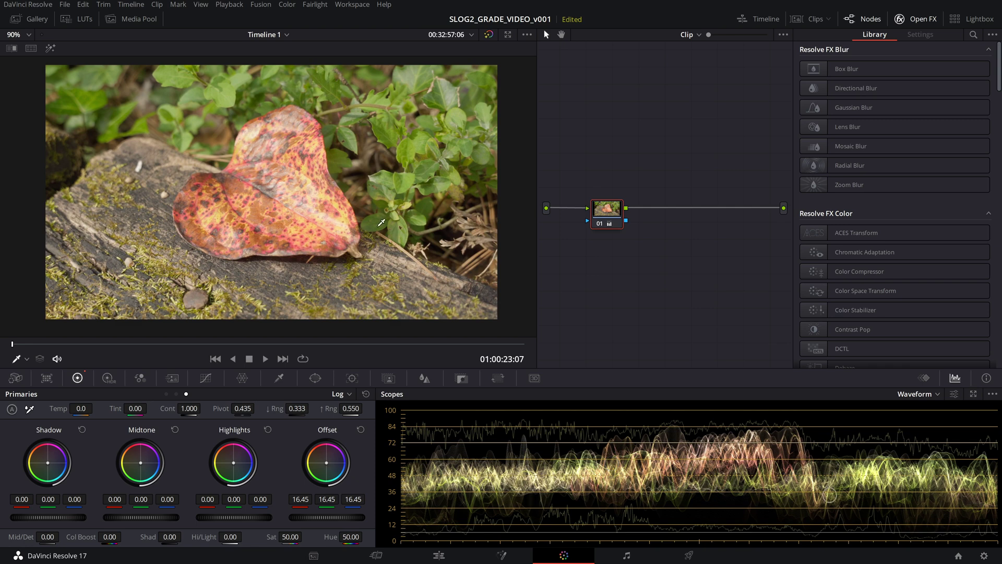
{"action": "key", "text": "ctrl+d"}
{"action": "key", "text": "ctrl+d"}
{"action": "left_click_drag", "start_coordinate": [609, 213], "coordinate": [604, 215]}
{"action": "left_click", "coordinate": [917, 394]}
{"action": "left_click", "coordinate": [915, 429]}
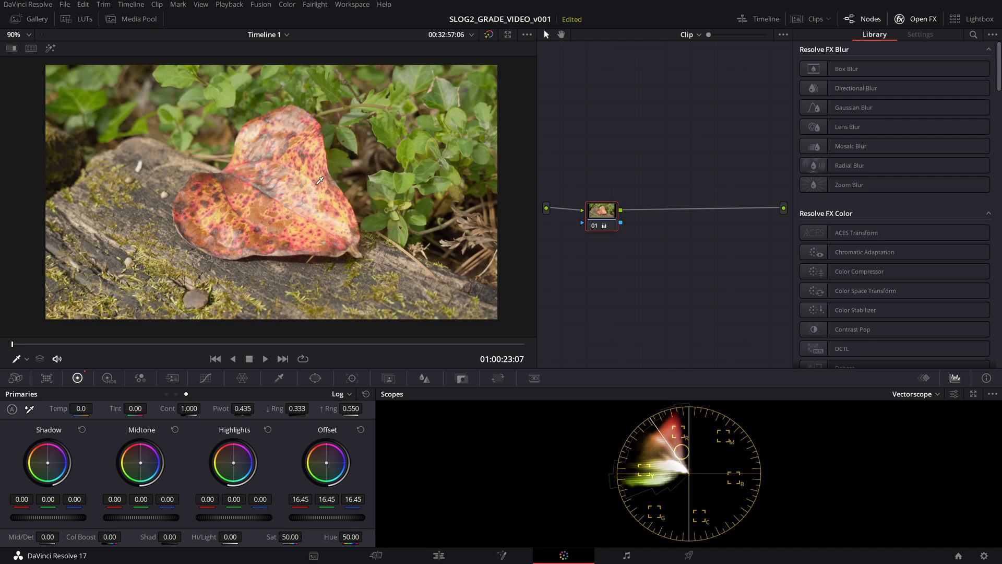
- On the pink flower clip, switch scopes to Waveform and lower Offset from 25.00
{"action": "key", "text": "Down"}
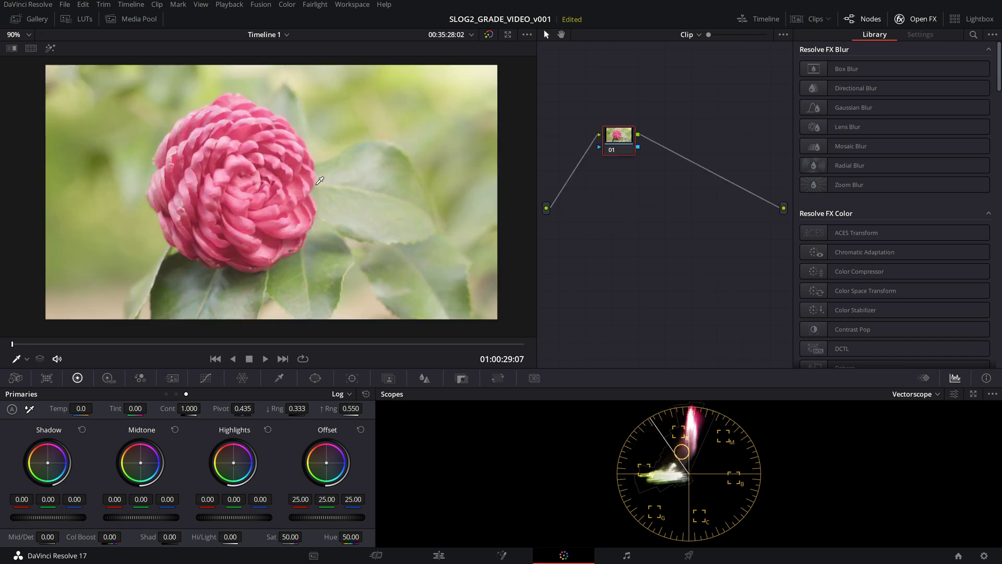
{"action": "left_click_drag", "start_coordinate": [628, 138], "coordinate": [622, 209]}
{"action": "left_click", "coordinate": [914, 394]}
{"action": "left_click", "coordinate": [908, 422]}
{"action": "left_click_drag", "start_coordinate": [327, 517], "coordinate": [291, 517]}
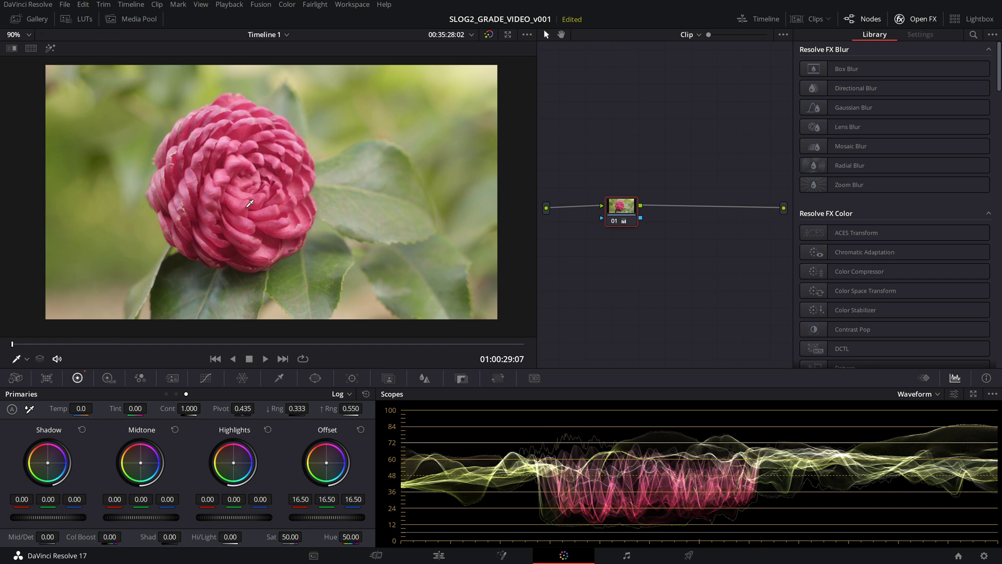
- Compare with bypass via Shift+D and fine-tune Offset down to 16.20
{"action": "left_click_drag", "start_coordinate": [638, 209], "coordinate": [636, 210]}
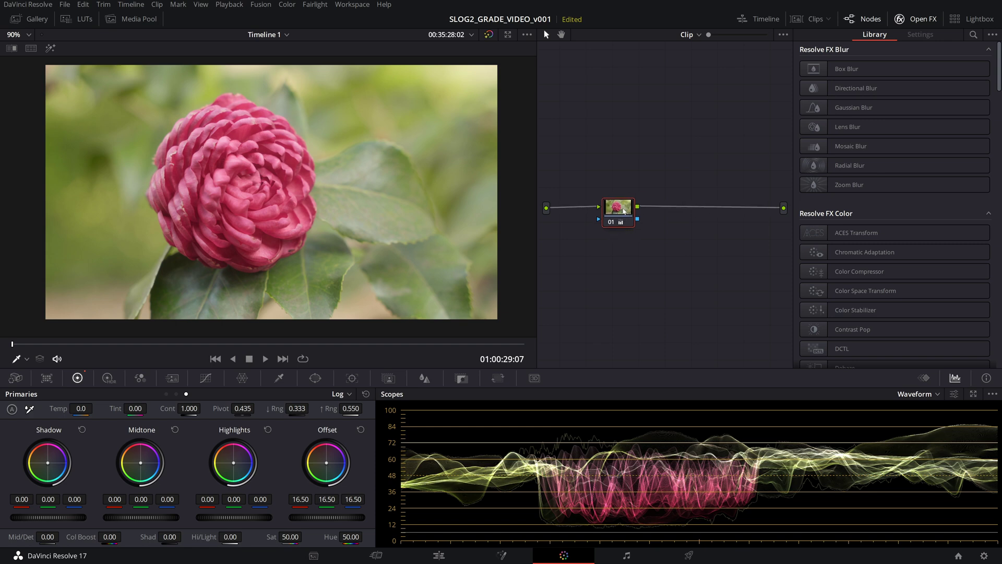
{"action": "key", "text": "shift+d"}
{"action": "key", "text": "shift+d"}
{"action": "left_click_drag", "start_coordinate": [623, 211], "coordinate": [624, 213]}
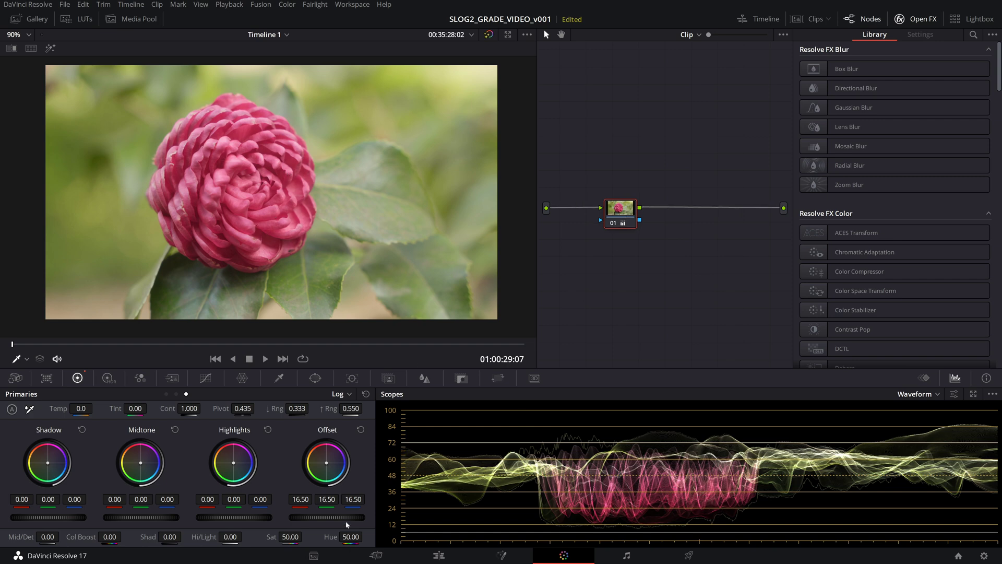
{"action": "left_click_drag", "start_coordinate": [347, 524], "coordinate": [332, 525]}
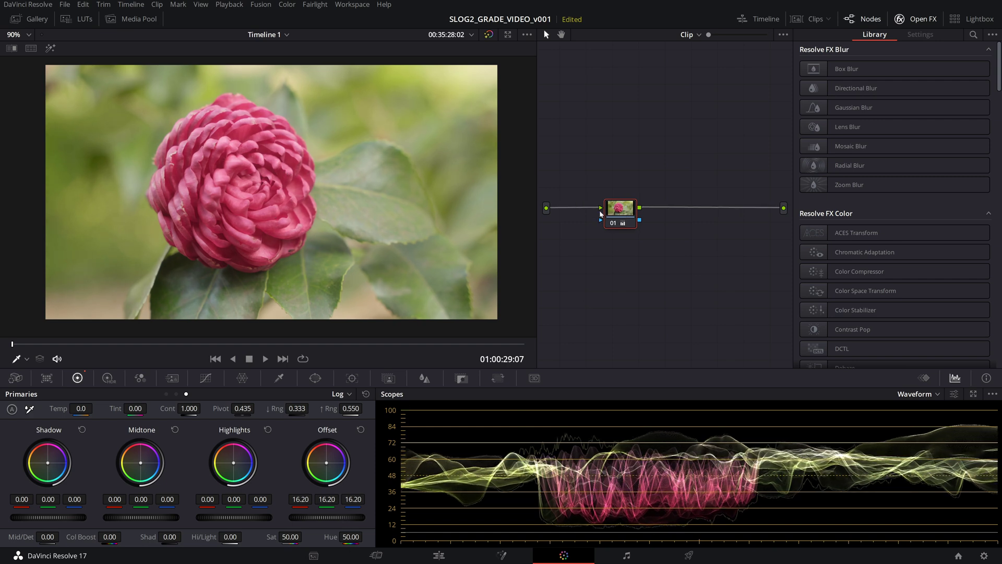
{"action": "mouse_move", "coordinate": [618, 212]}
{"action": "left_mouse_down"}
{"action": "mouse_move", "coordinate": [629, 209]}
{"action": "mouse_move", "coordinate": [611, 215]}
{"action": "mouse_move", "coordinate": [634, 220]}
{"action": "mouse_move", "coordinate": [616, 224]}
{"action": "left_mouse_up"}
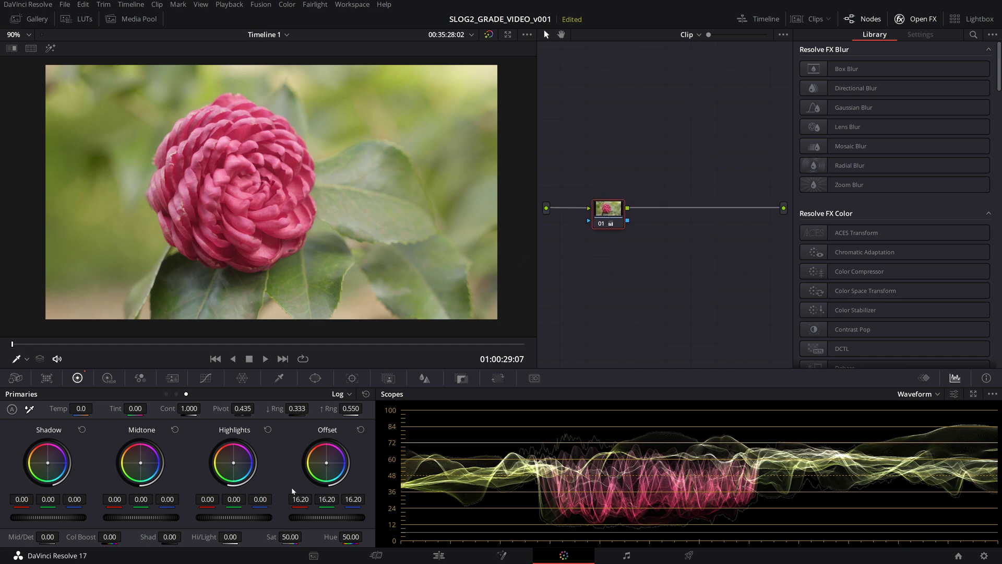